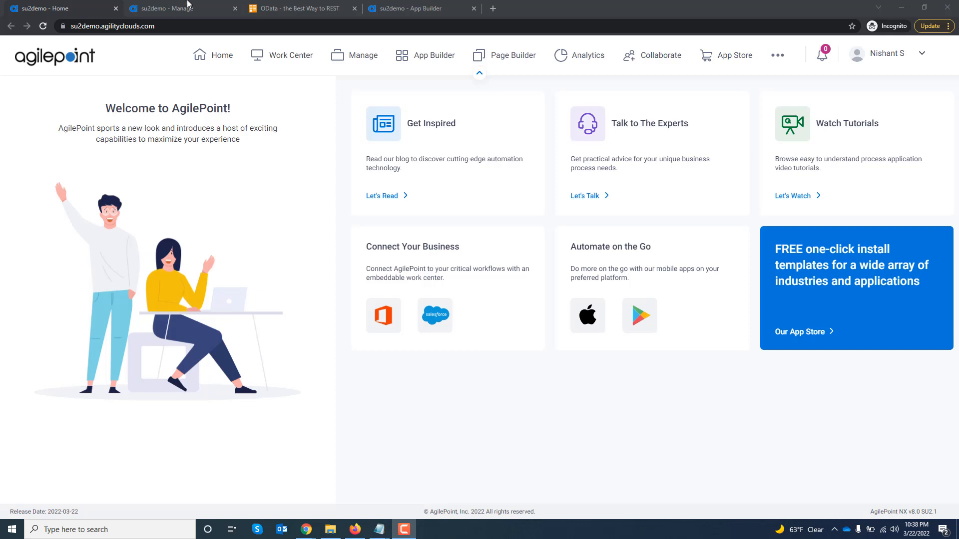
# In AgilePoint Manage, open the global OData Token for editing and examine its root service URL and request headers.
pyautogui.click(188, 6)
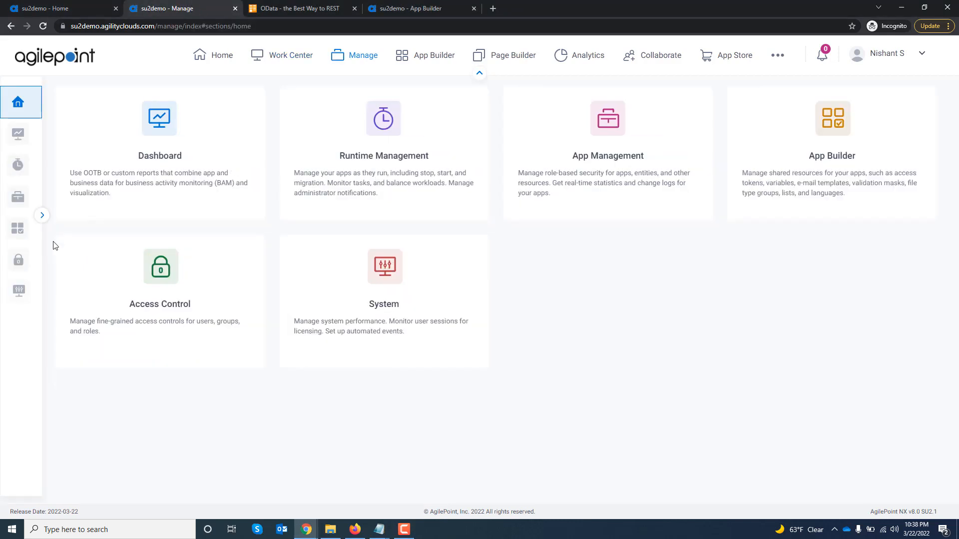
pyautogui.moveTo(17, 230)
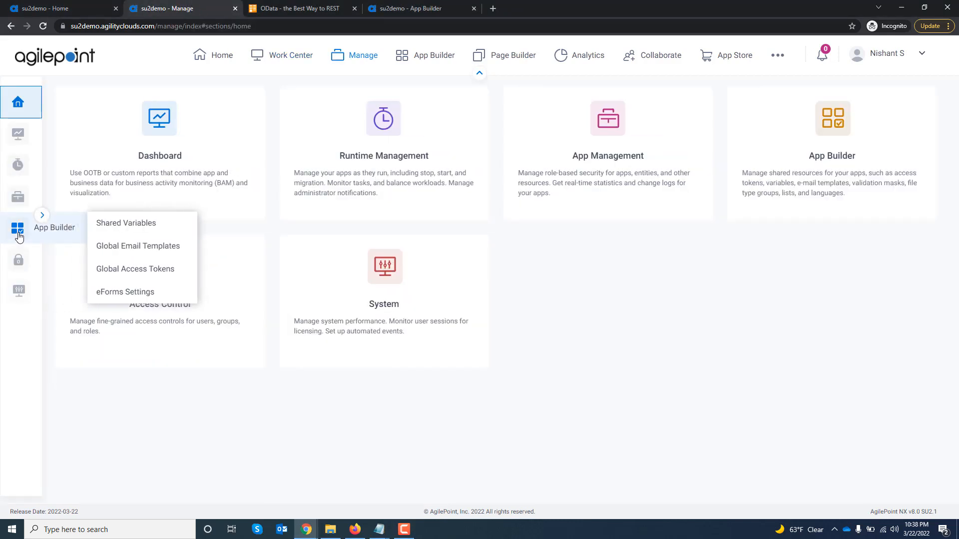
pyautogui.click(147, 272)
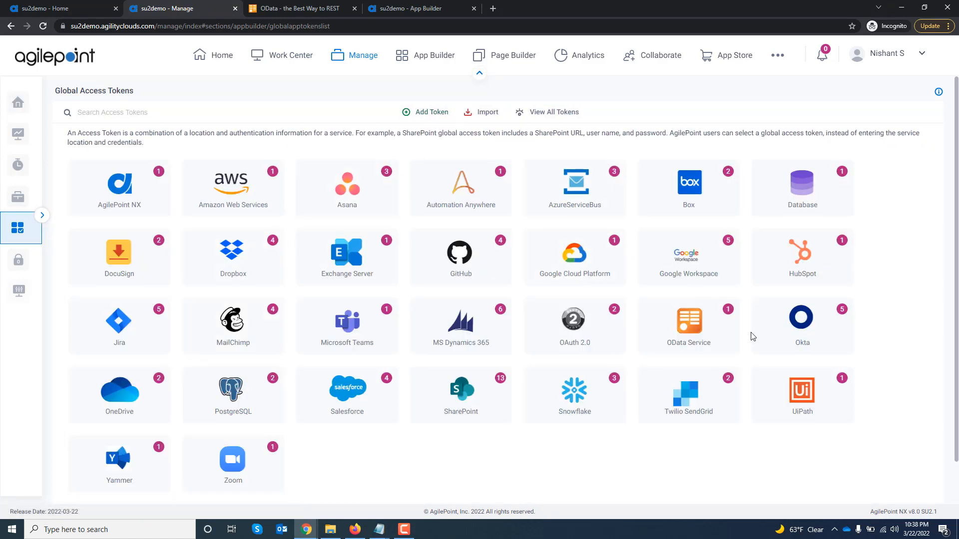
pyautogui.click(685, 338)
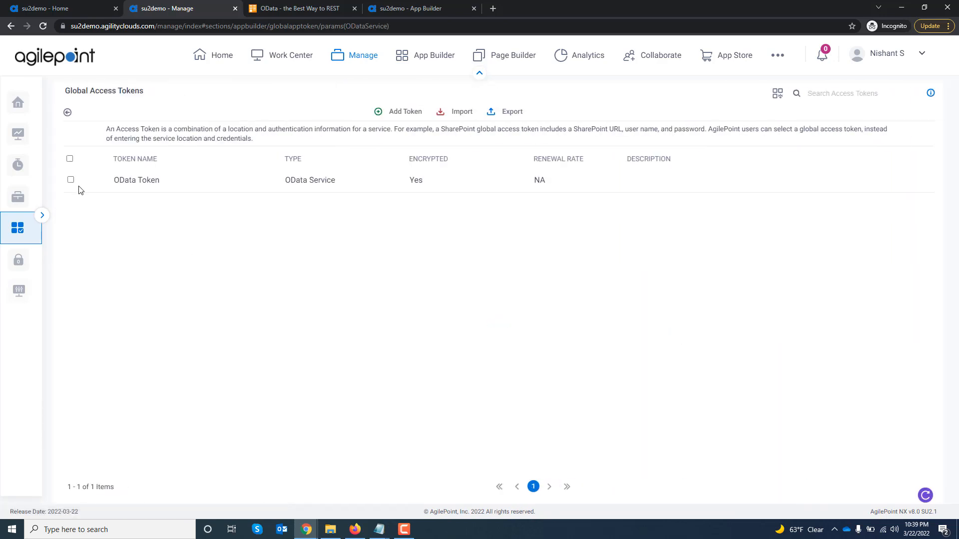
pyautogui.click(70, 179)
pyautogui.click(309, 115)
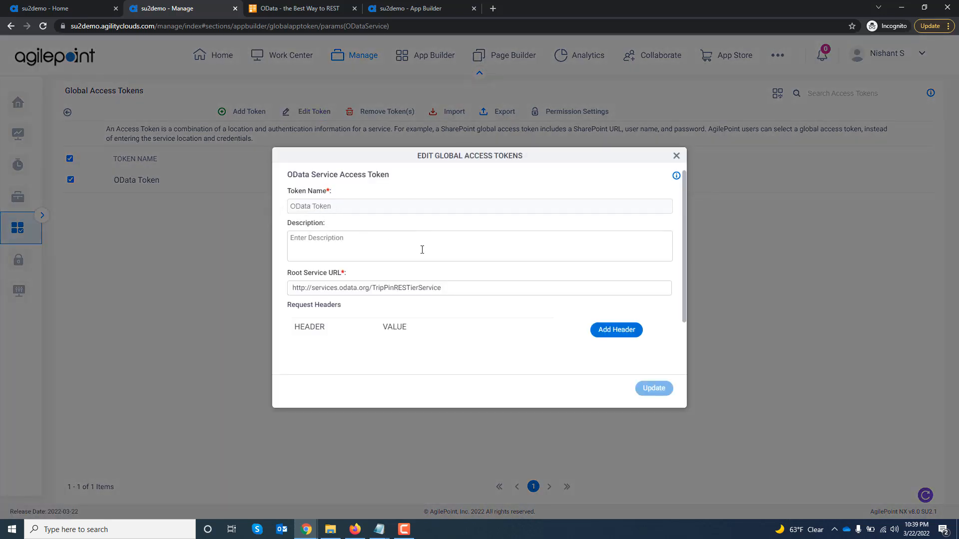
pyautogui.scroll(-1, 422, 250)
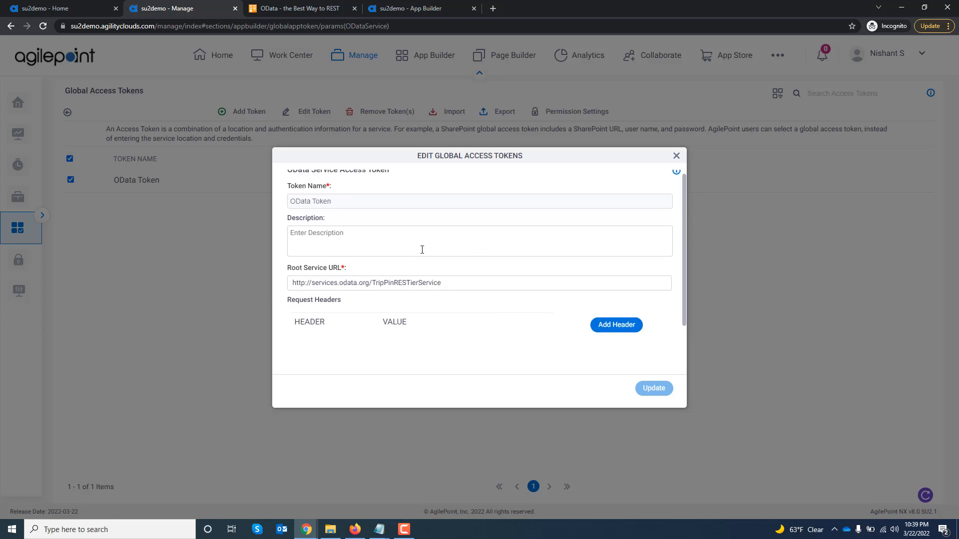
pyautogui.scroll(-2, 422, 250)
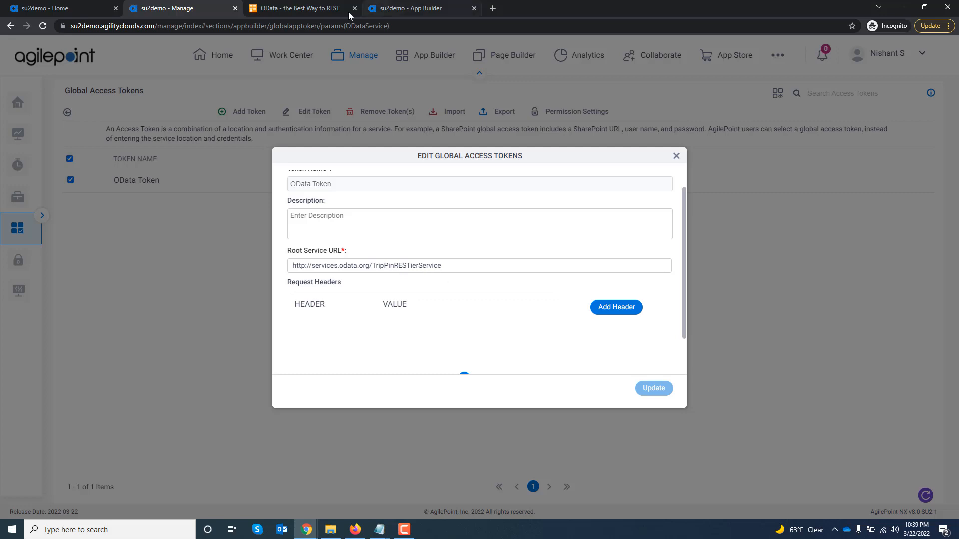
# On the OData website, open the developers' Reference Services page and examine the TripPin service URL for requesting the People entity set.
pyautogui.click(304, 7)
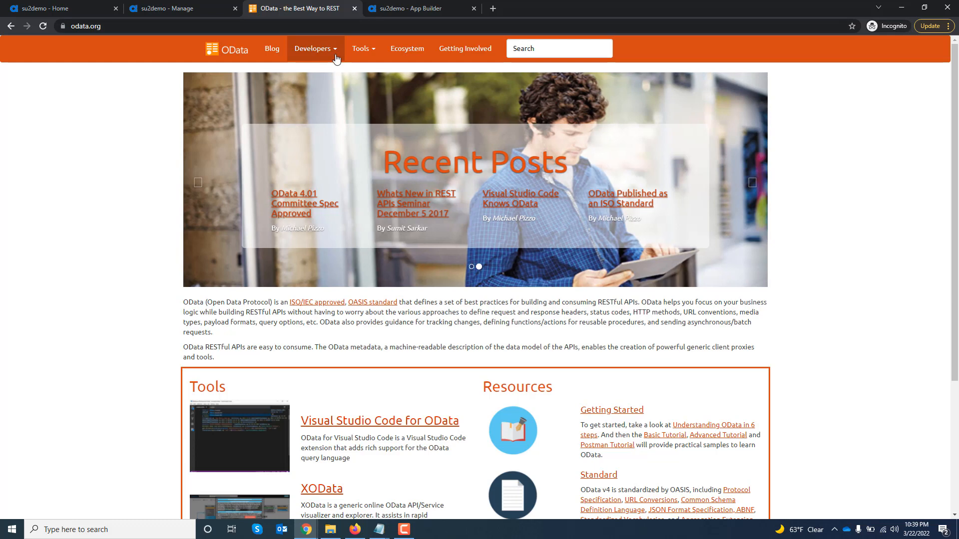
pyautogui.click(336, 59)
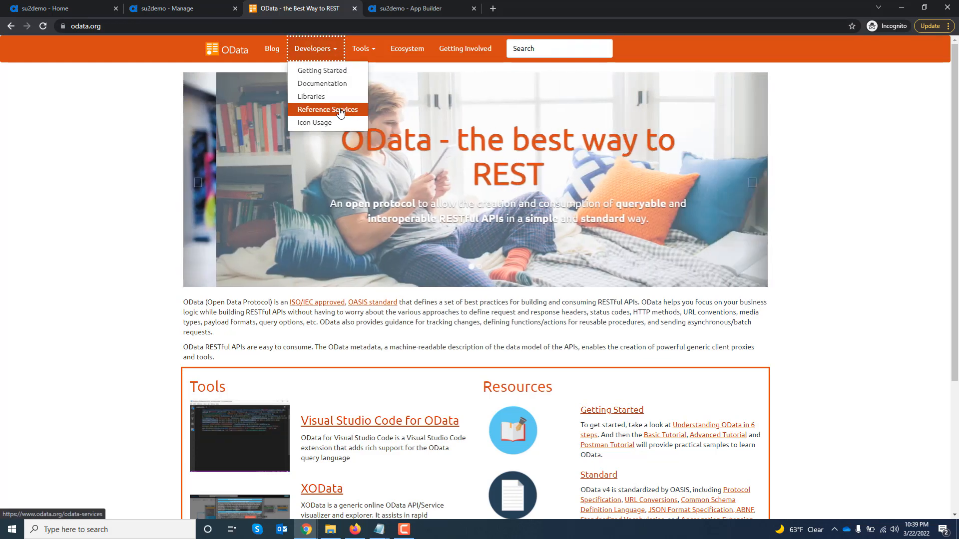
pyautogui.click(341, 113)
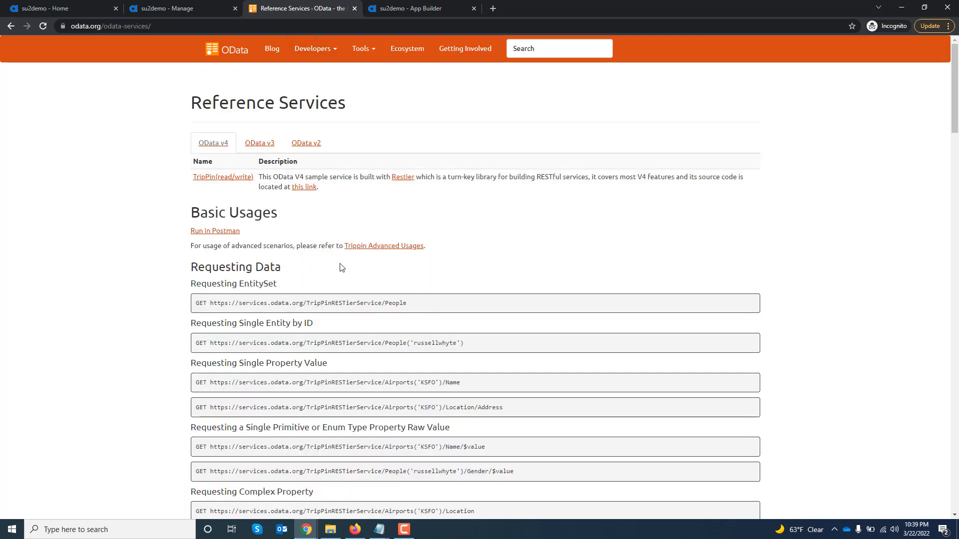
pyautogui.moveTo(260, 303); pyautogui.dragTo(345, 303)
# Return to AgilePoint Manage, test the OData Token's connection, and close the token settings without updating.
pyautogui.click(176, 7)
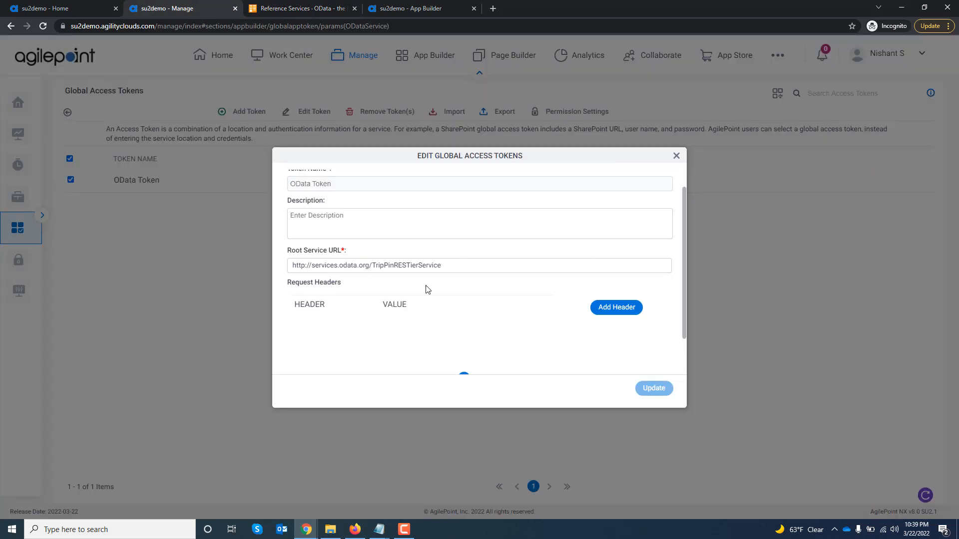
pyautogui.scroll(-1, 529, 321)
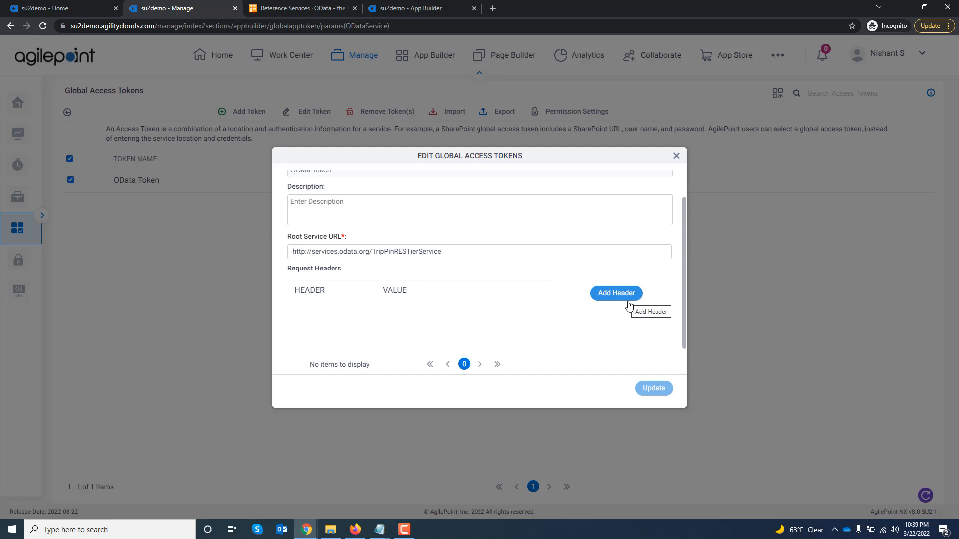
pyautogui.scroll(-2, 629, 305)
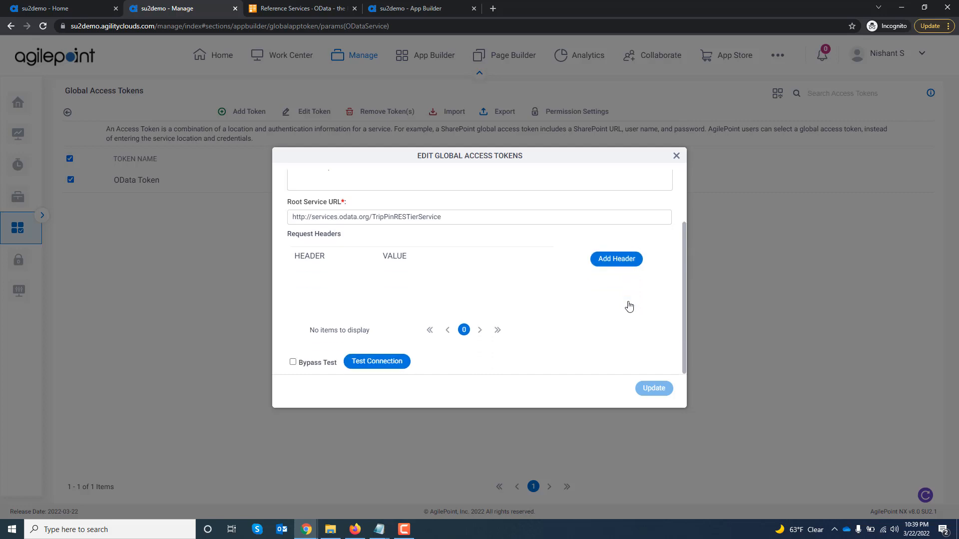
pyautogui.click(386, 365)
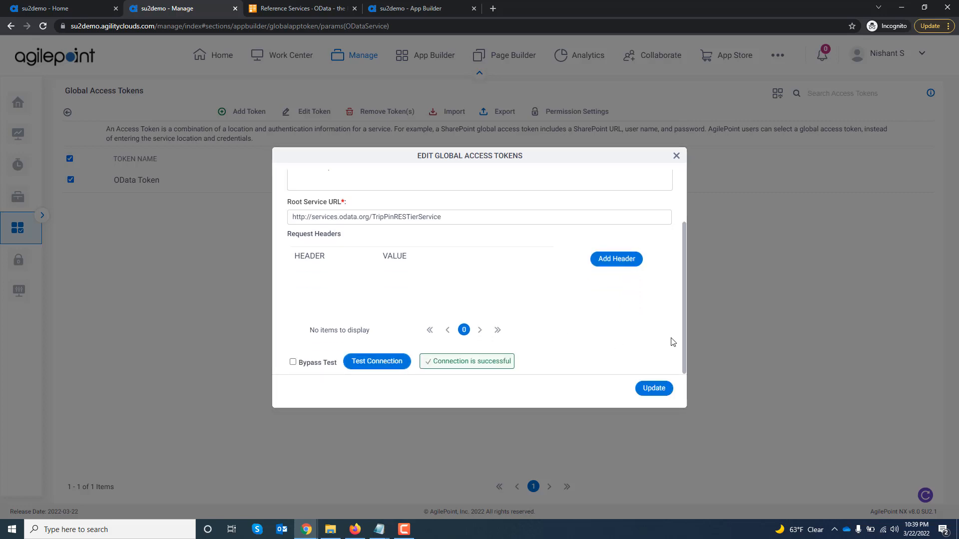
pyautogui.click(676, 157)
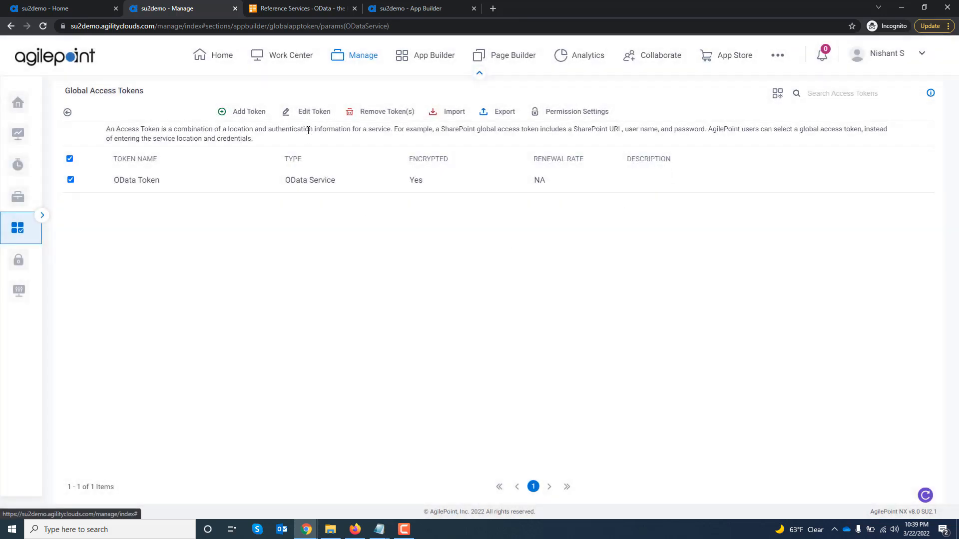
# In App Builder, open the OData Demo app's Submit form and add an Auto-Lookup control in the empty cell below Gender.
pyautogui.click(426, 13)
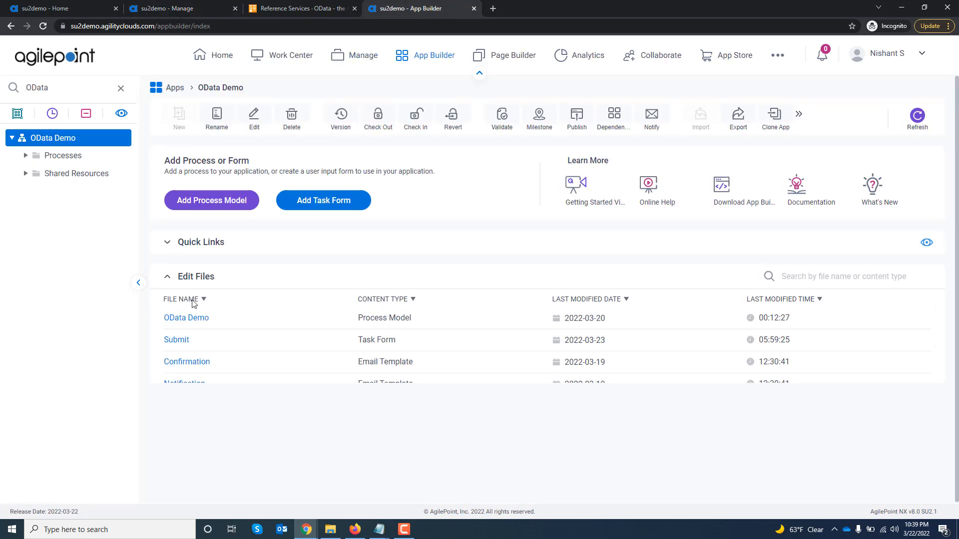
pyautogui.click(182, 340)
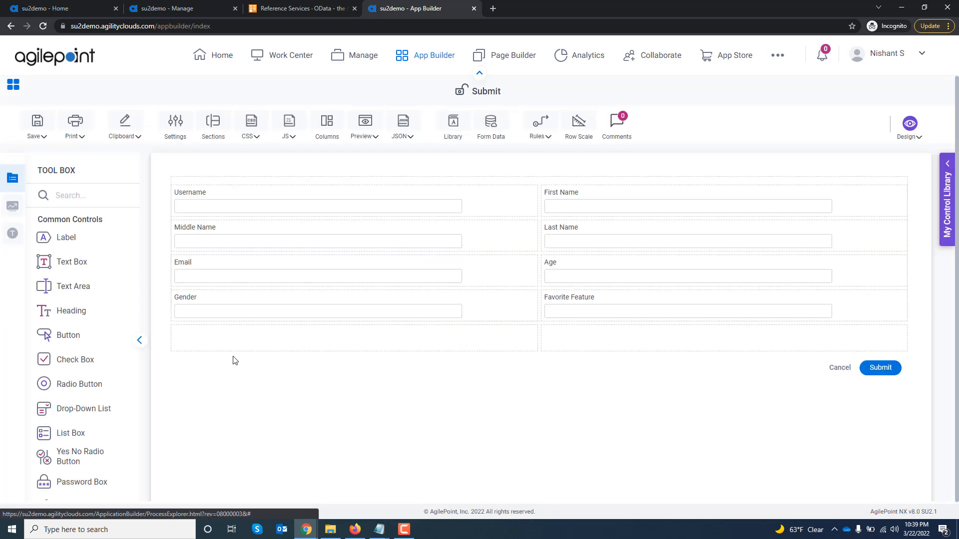
pyautogui.click(75, 197)
pyautogui.write('a')
pyautogui.press('BackSpace')
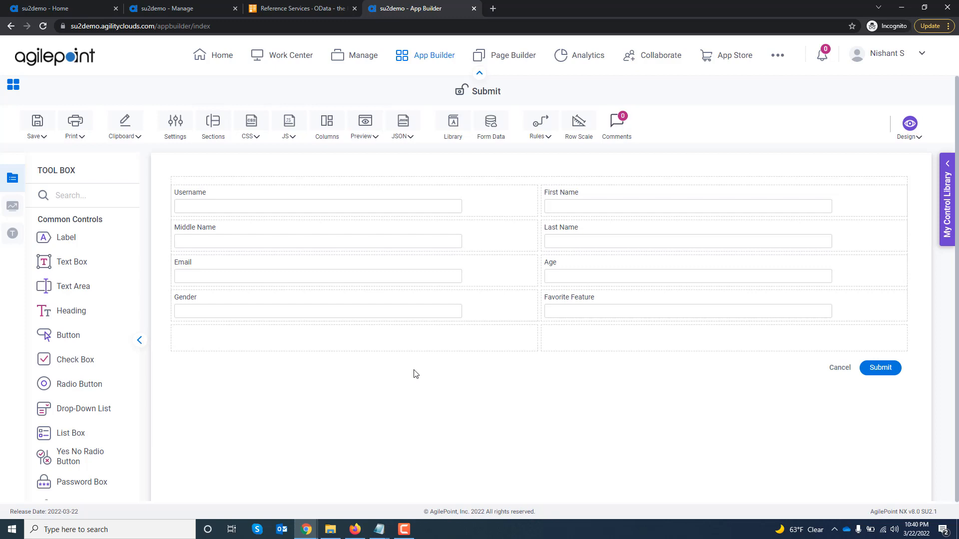
pyautogui.click(88, 195)
pyautogui.write('a')
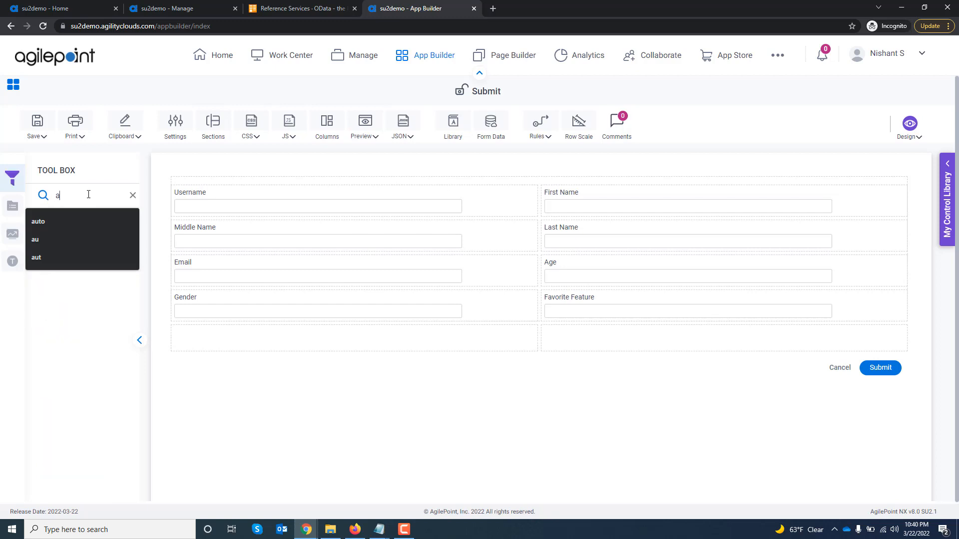
pyautogui.write('ut')
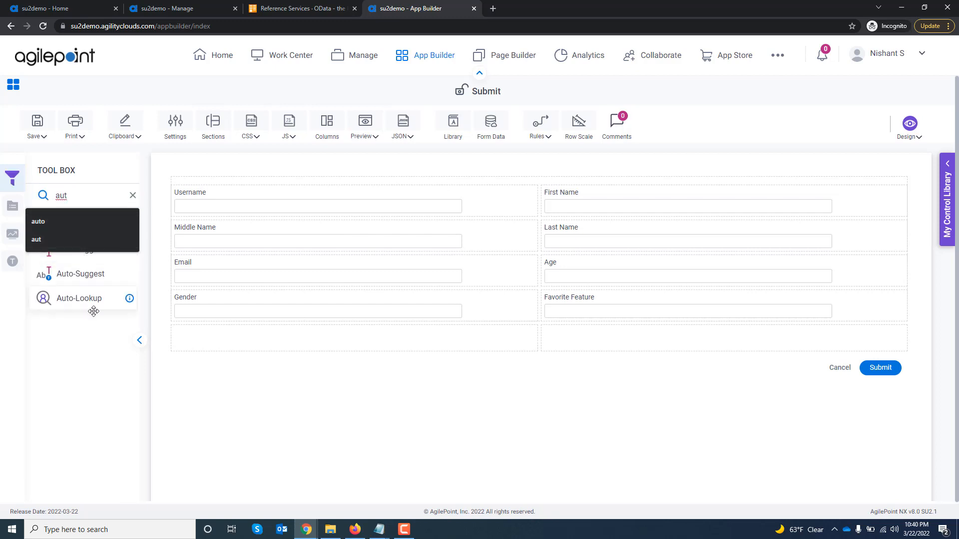
pyautogui.moveTo(93, 311); pyautogui.dragTo(212, 338)
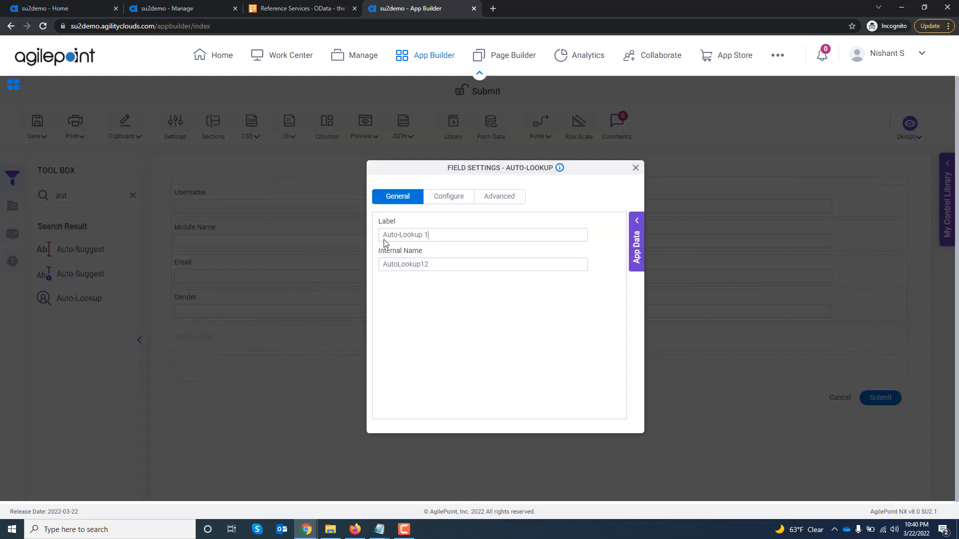
# Set the new Auto-Lookup field's label to "Get Peoples".
pyautogui.moveTo(439, 236); pyautogui.dragTo(289, 223)
pyautogui.write('Get Pe')
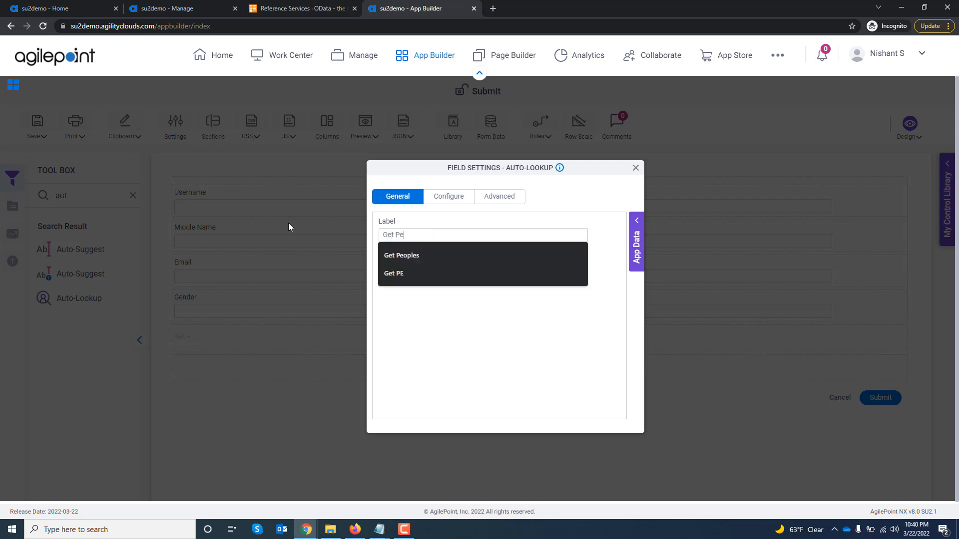
pyautogui.write('oples')
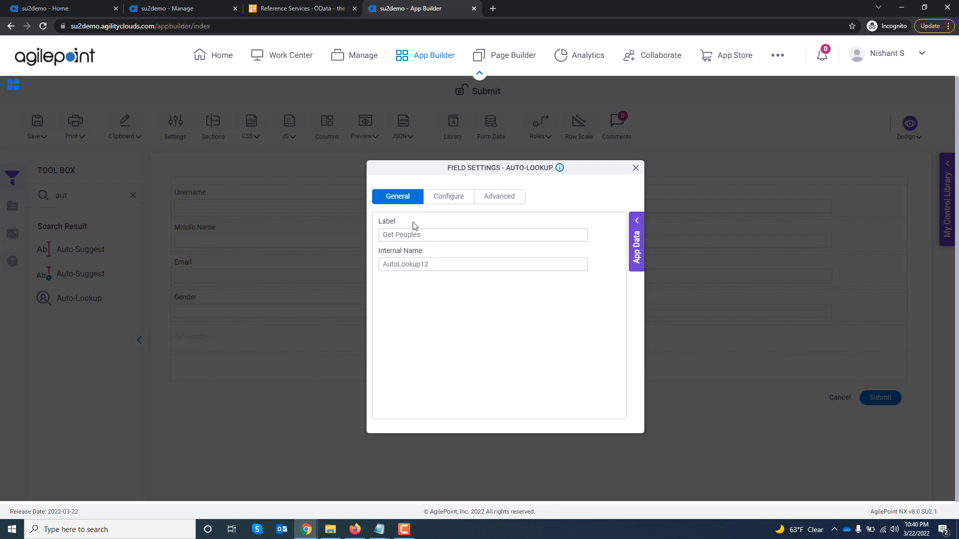
pyautogui.press('Tab')
# Start creating a lookup source for the Auto-Lookup field with OData Service (BETA) as the data source type.
pyautogui.click(459, 197)
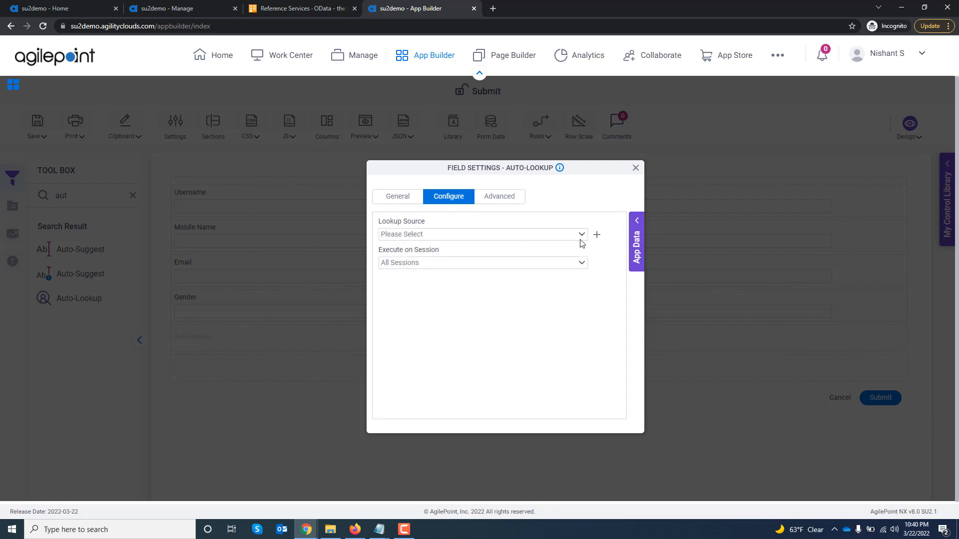
pyautogui.click(595, 235)
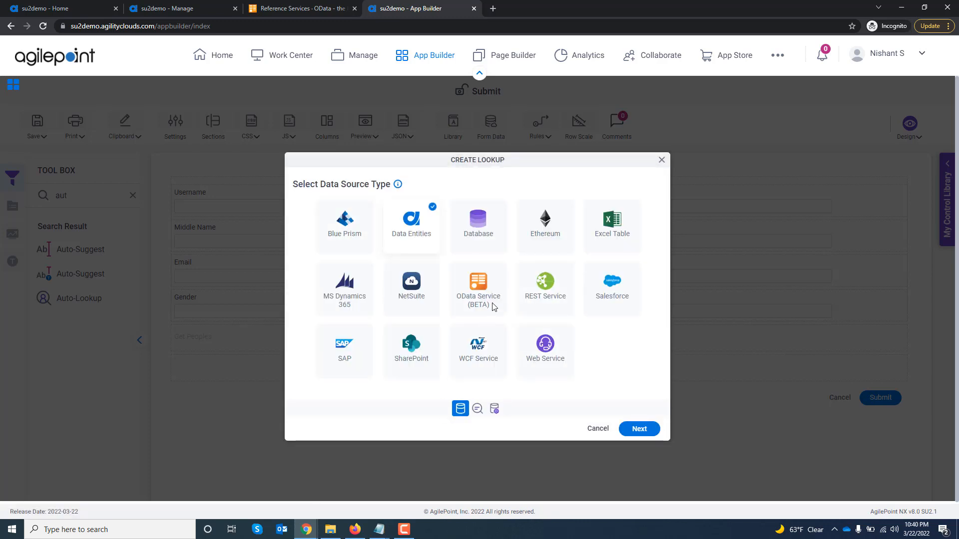
pyautogui.click(489, 302)
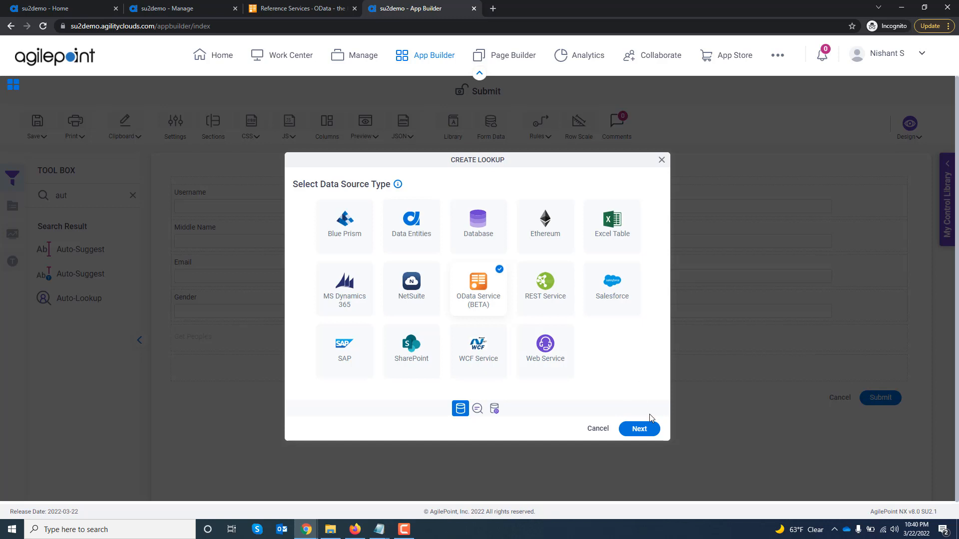
pyautogui.click(648, 429)
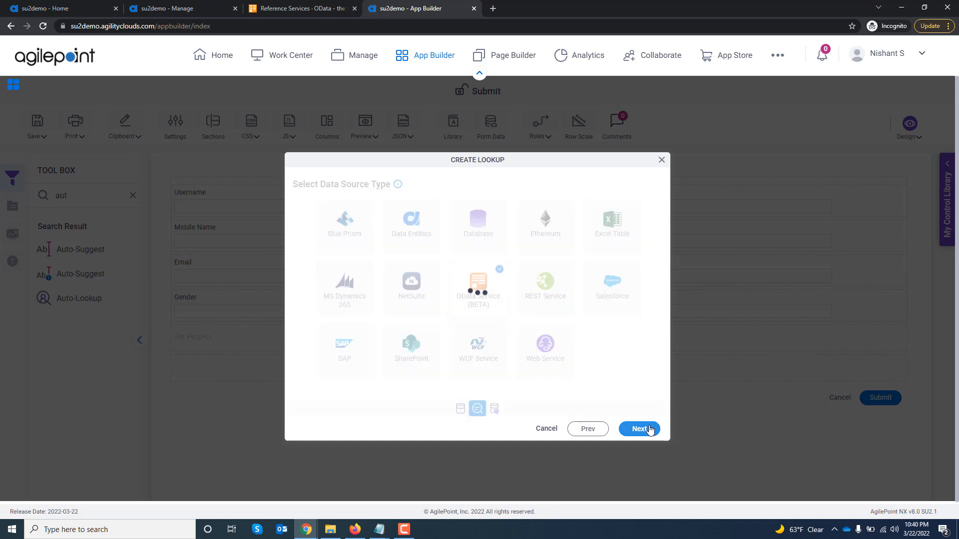
# Set the lookup's access token to OData Token (Global), name it "Get Peoples", and choose the Multiple Columns lookup type.
pyautogui.click(425, 223)
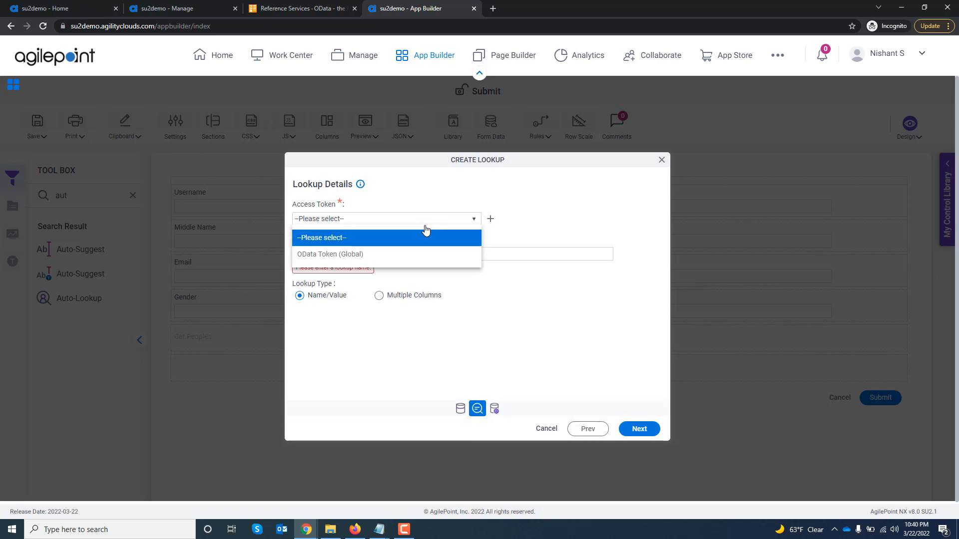
pyautogui.click(409, 254)
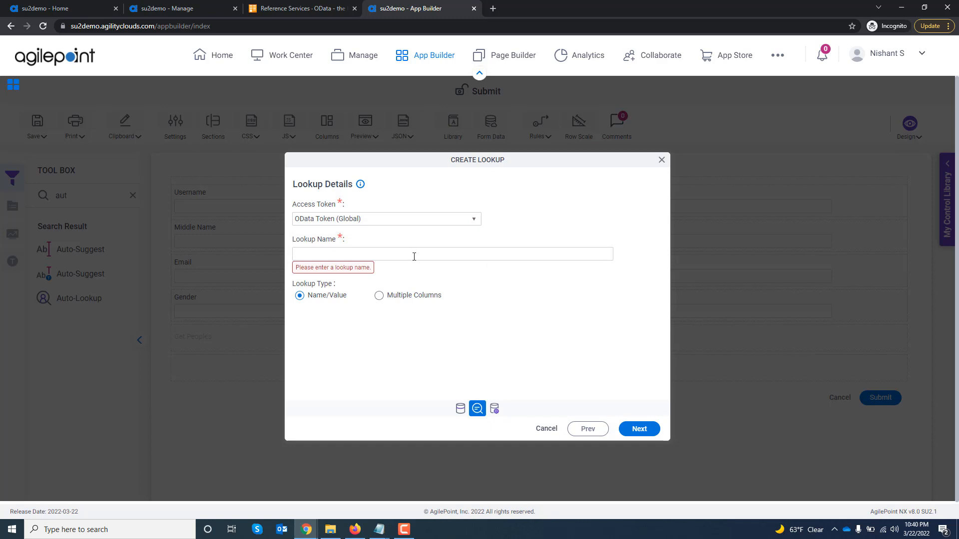
pyautogui.write('Get Peoples')
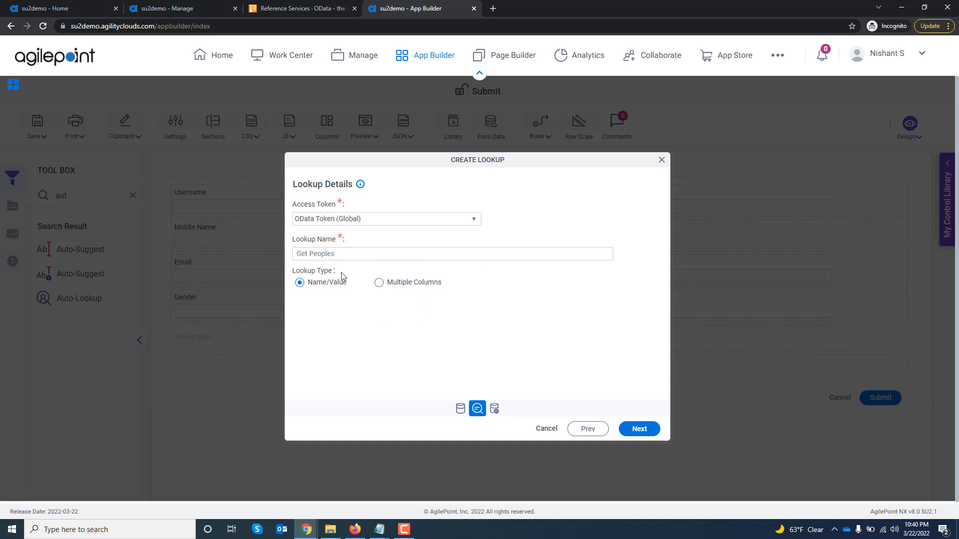
pyautogui.click(379, 283)
pyautogui.click(637, 429)
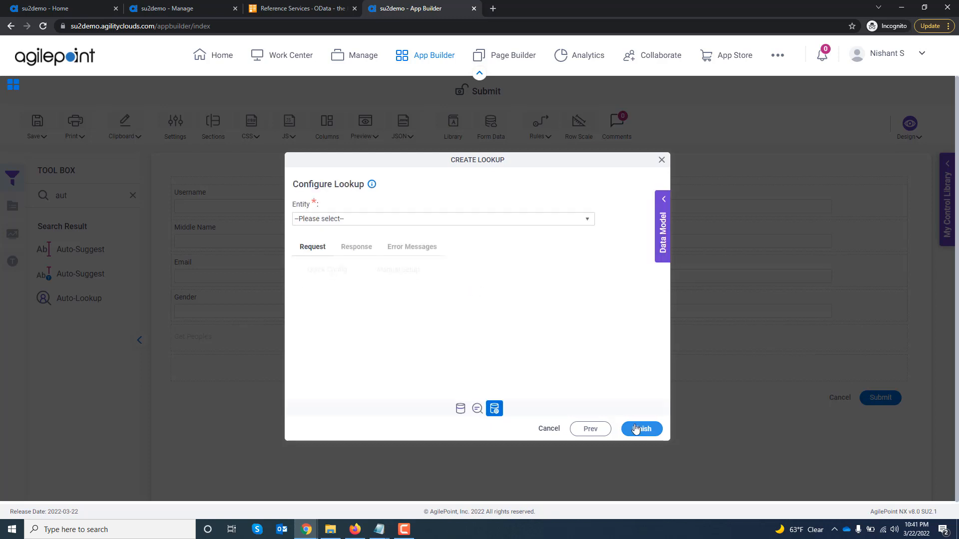
# Set the lookup's entity to People and review the Quick Config request options.
pyautogui.click(402, 220)
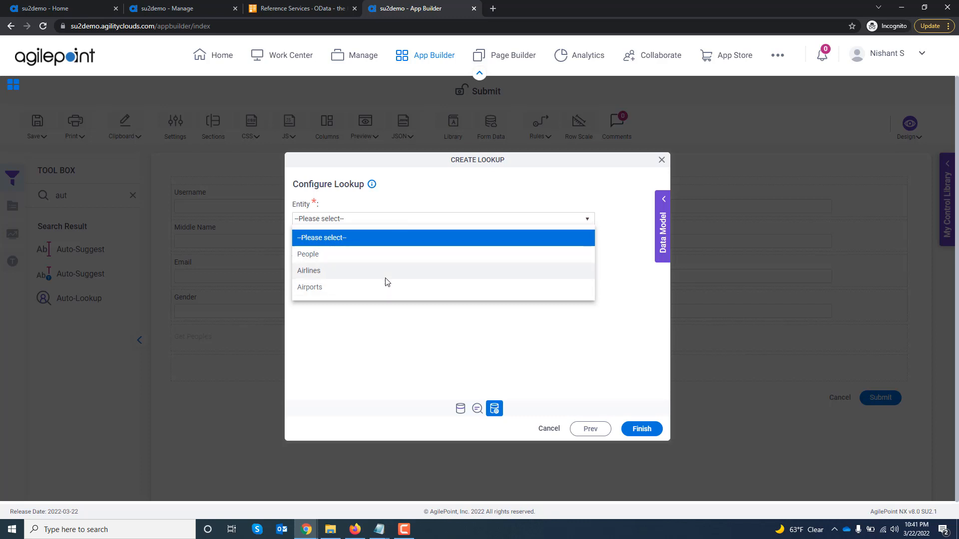
pyautogui.click(379, 255)
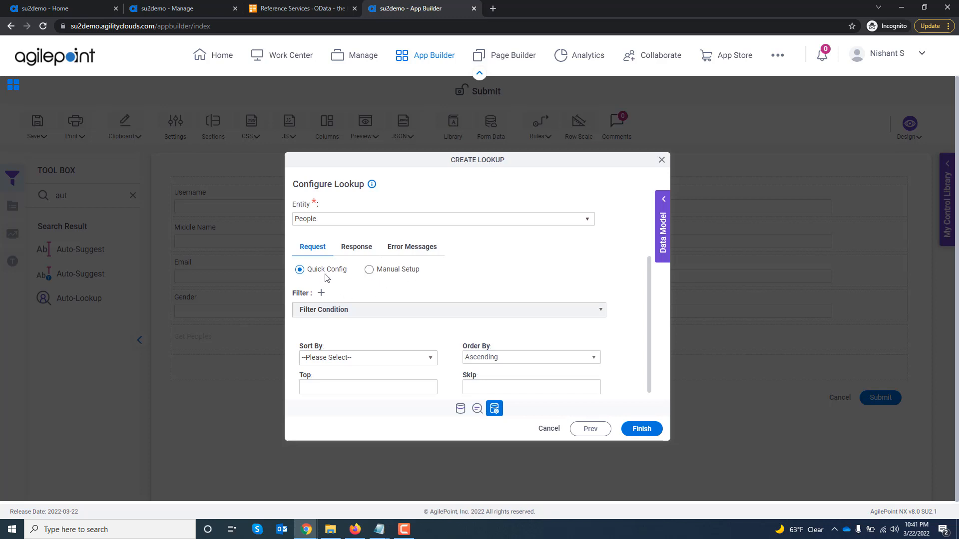
pyautogui.scroll(-1, 463, 292)
# Map the lookup response by linking People_Array to People, auto-mapping the fields, and linking UserName to Username and Emails to Email; finish the lookup.
pyautogui.click(368, 249)
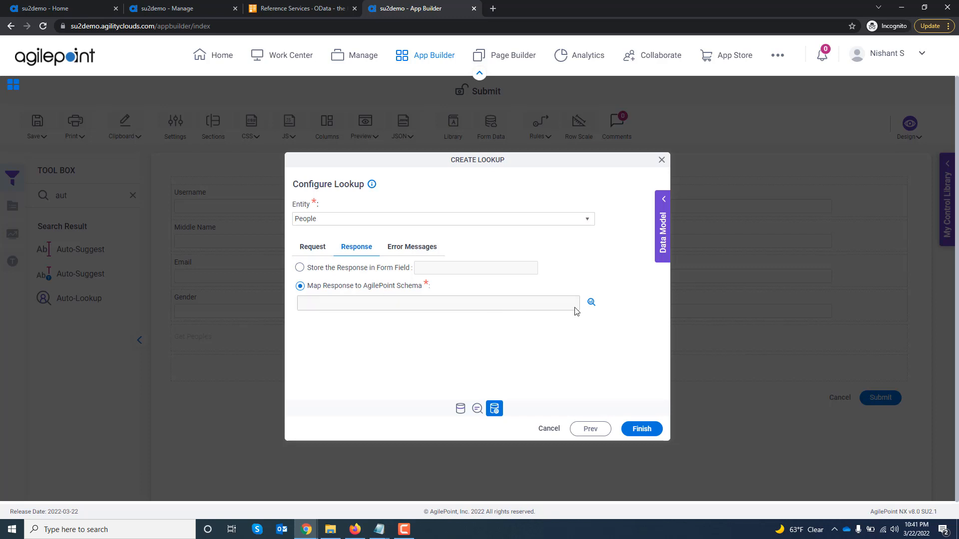
pyautogui.click(591, 303)
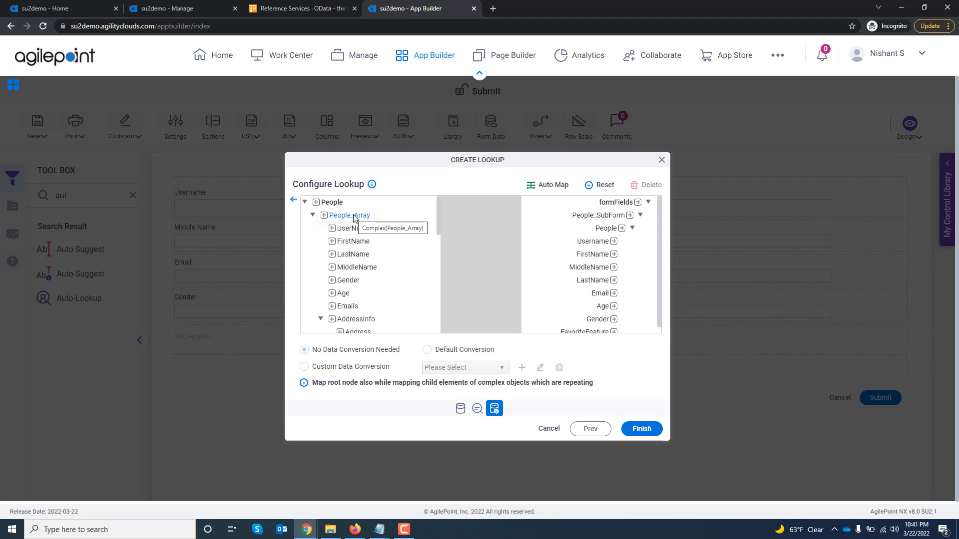
pyautogui.moveTo(353, 218); pyautogui.dragTo(606, 230)
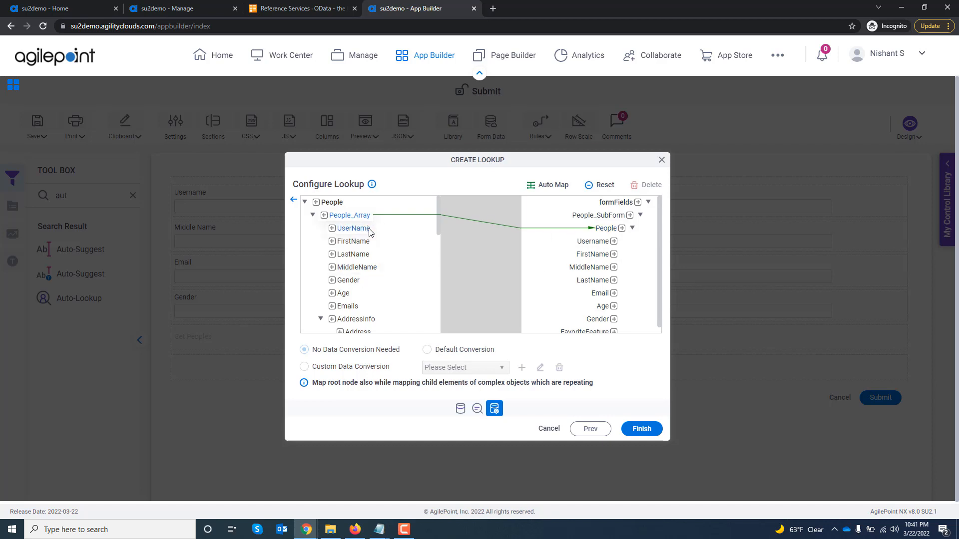
pyautogui.click(547, 185)
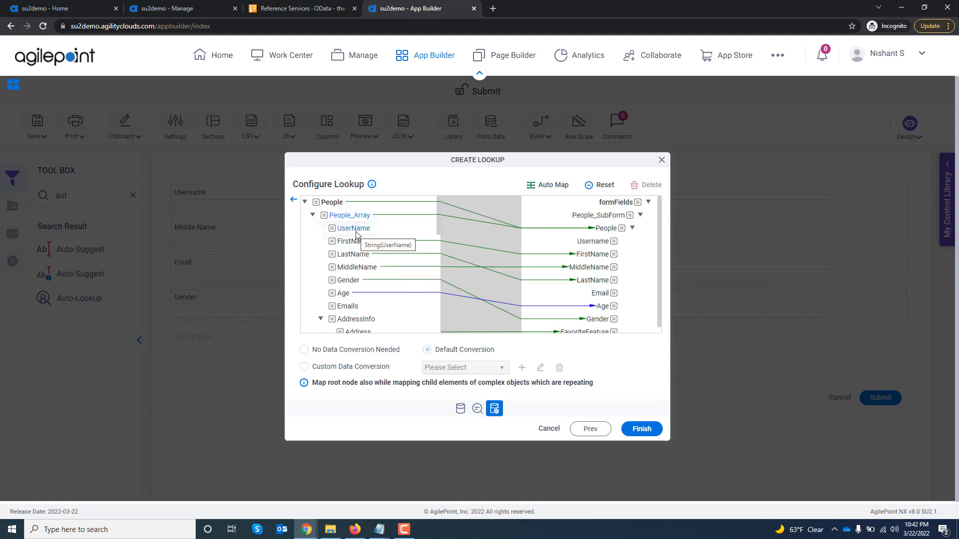
pyautogui.moveTo(356, 231); pyautogui.dragTo(594, 242)
pyautogui.moveTo(350, 306); pyautogui.dragTo(599, 294)
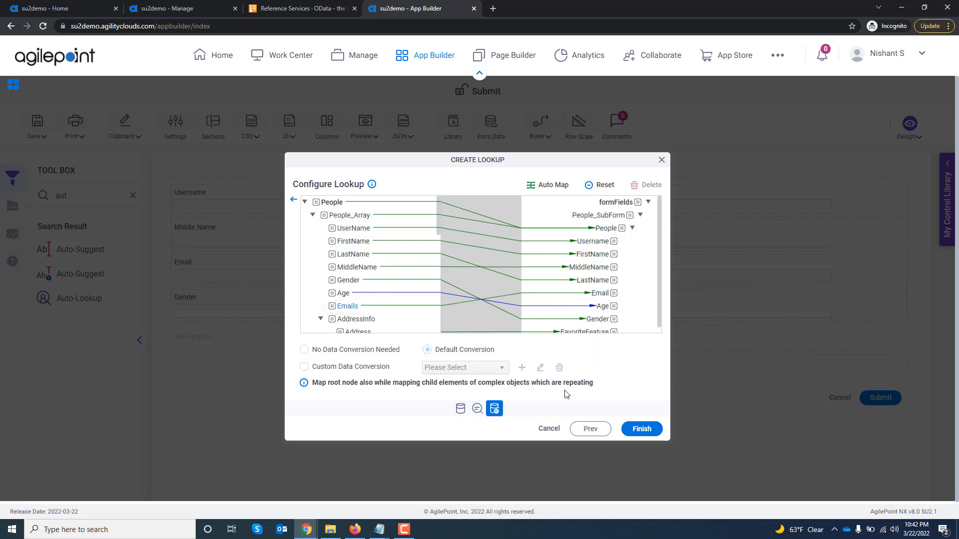
pyautogui.click(294, 201)
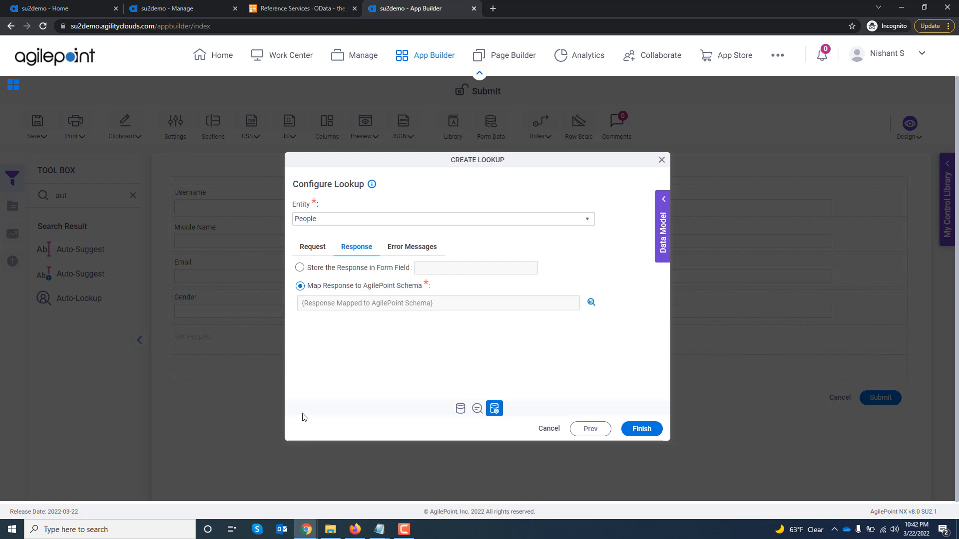
pyautogui.click(642, 430)
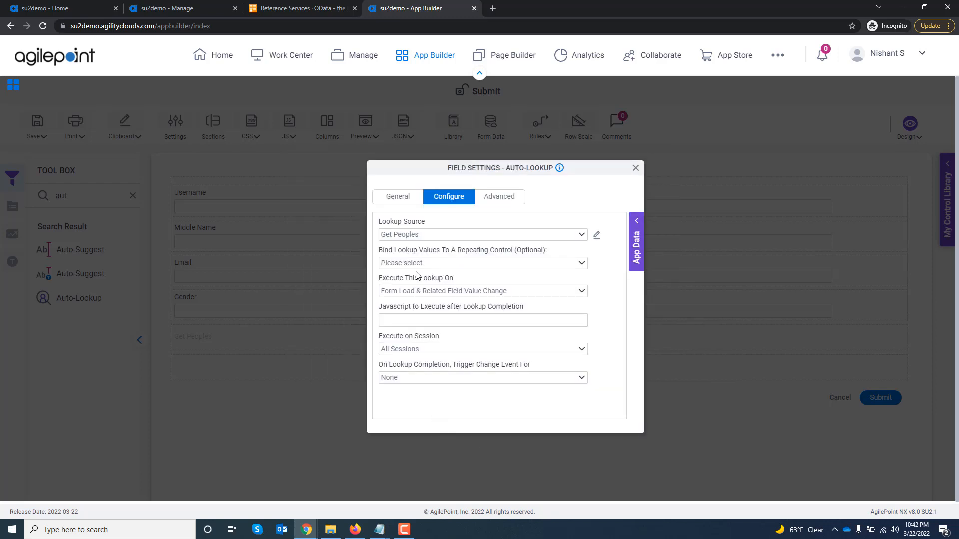
# Bind the Get Peoples lookup values to the People repeating control and close the field settings.
pyautogui.click(413, 264)
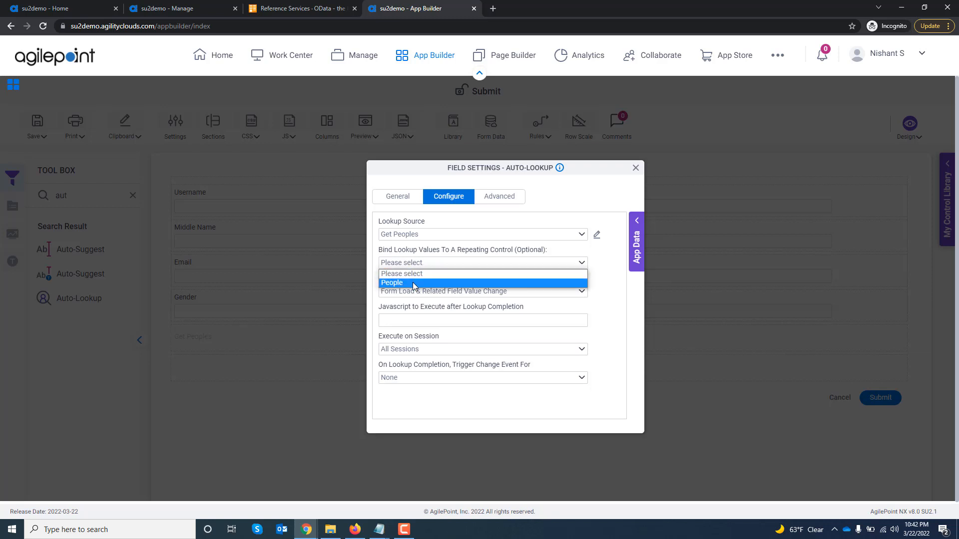
pyautogui.click(413, 283)
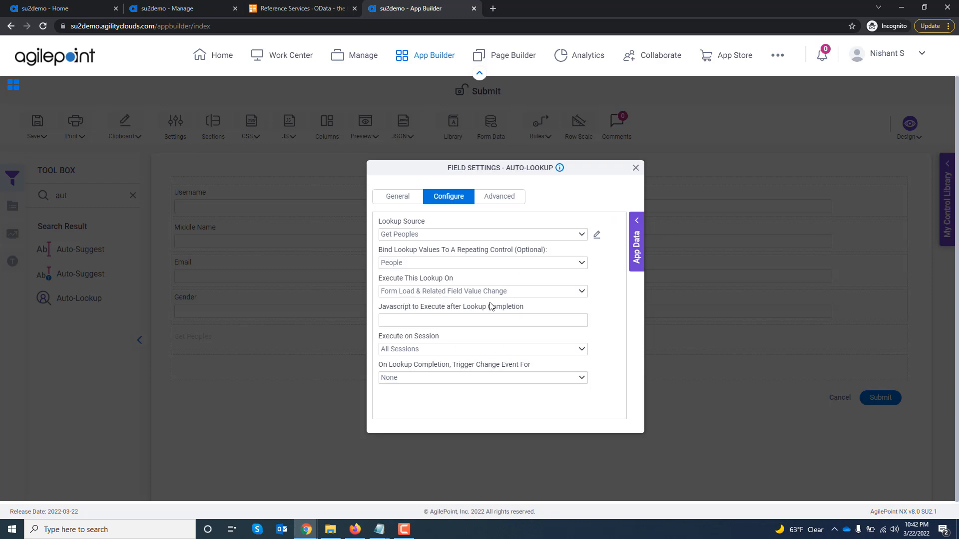
pyautogui.click(635, 168)
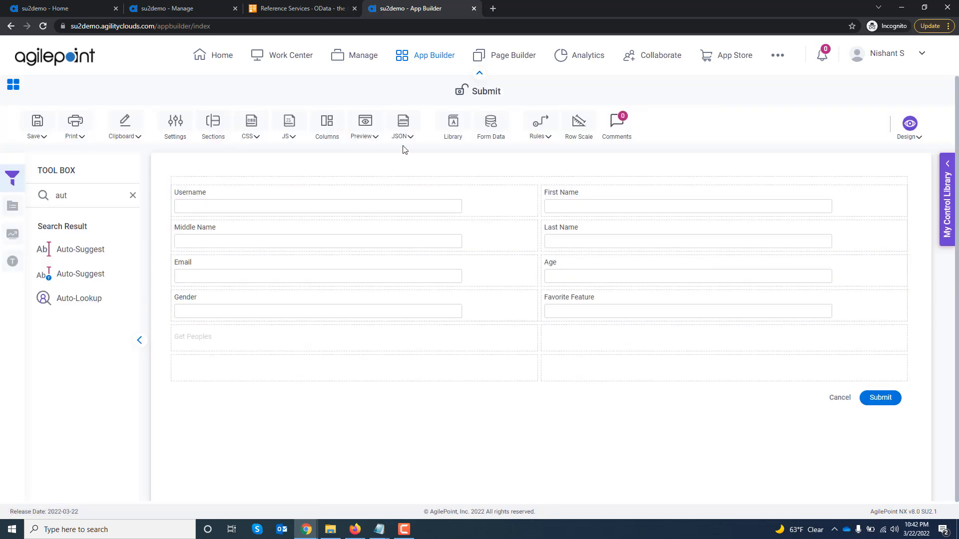
# Preview the Submit form, look through the retrieved People records, and close the preview.
pyautogui.click(365, 124)
pyautogui.click(370, 158)
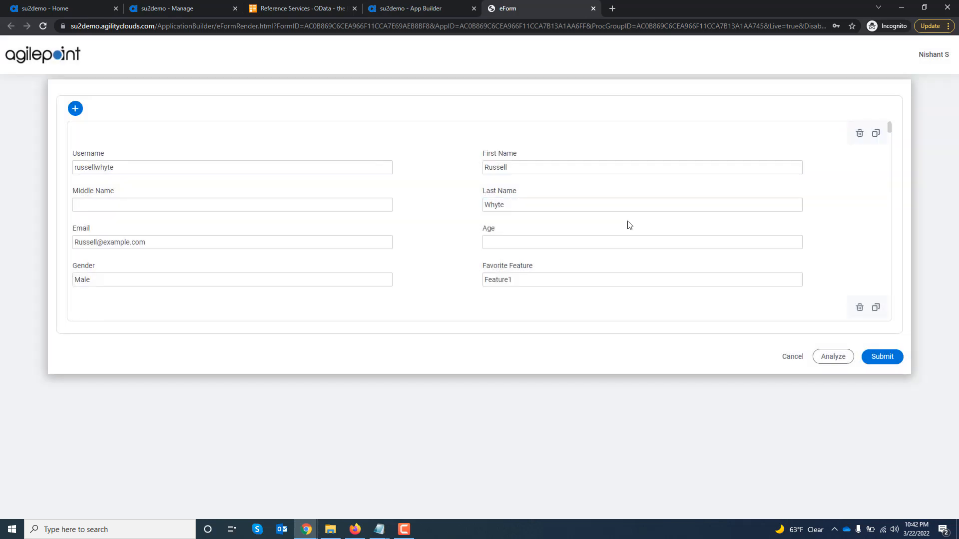
pyautogui.scroll(-5, 629, 225)
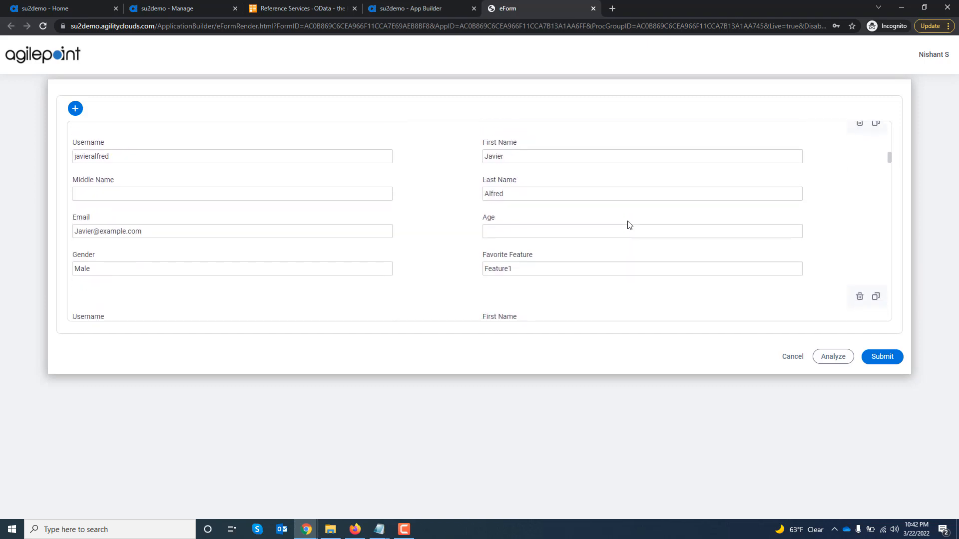
pyautogui.scroll(-10, 629, 225)
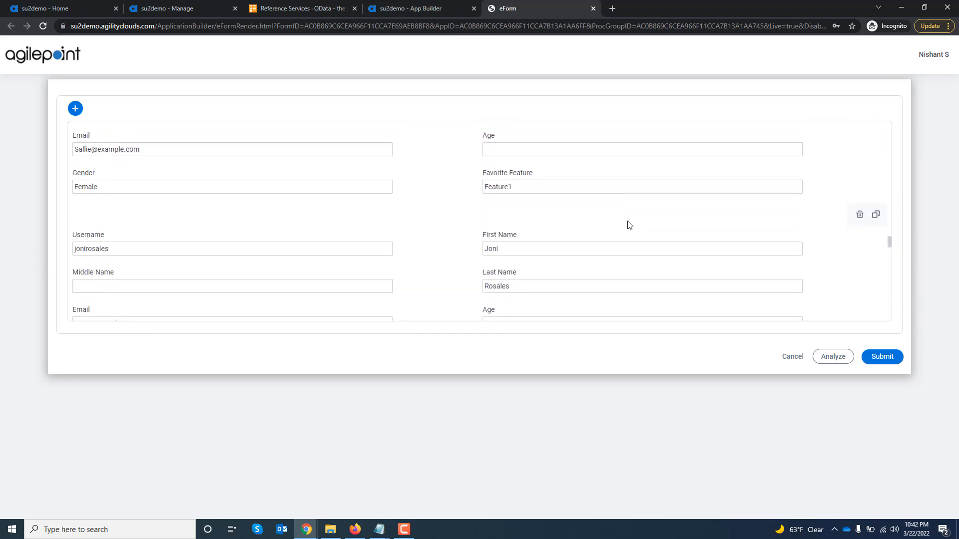
pyautogui.scroll(-5, 629, 225)
pyautogui.scroll(4, 629, 224)
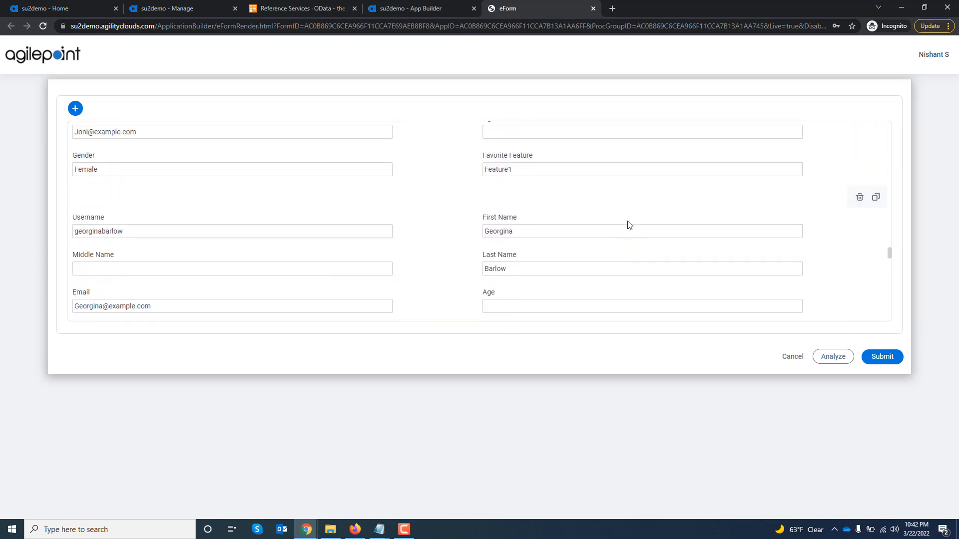
pyautogui.click(593, 9)
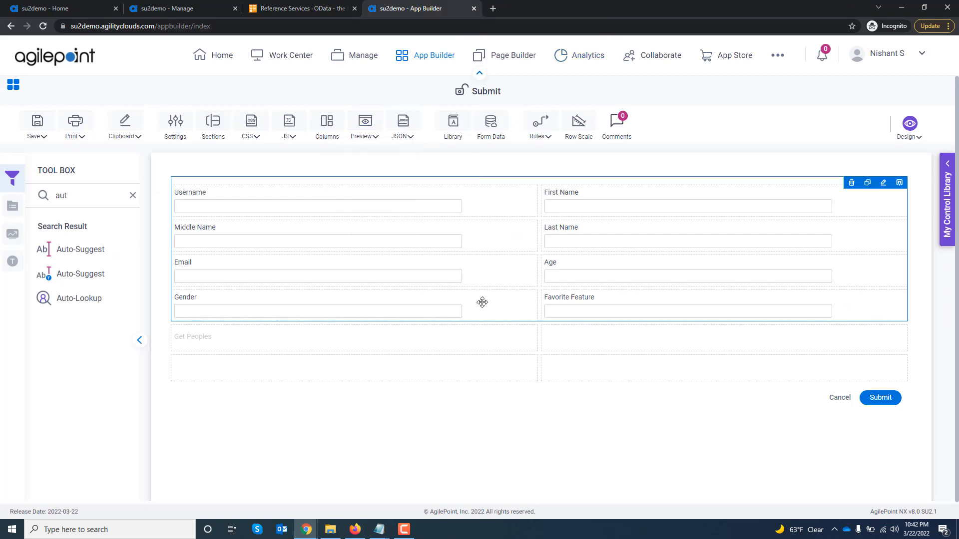
# Edit the Get Peoples lookup source to sort by LastName, accept the structure change, and close the field settings.
pyautogui.click(529, 333)
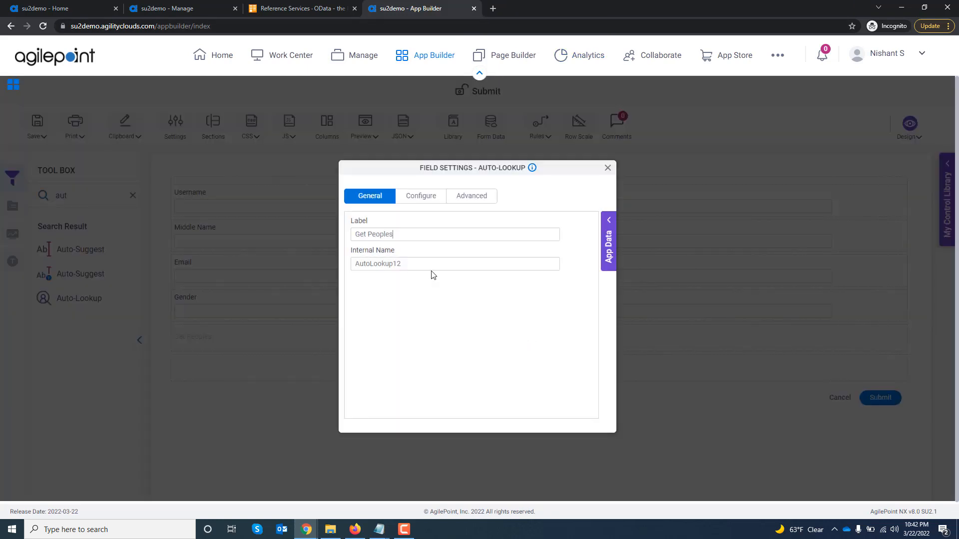
pyautogui.click(413, 197)
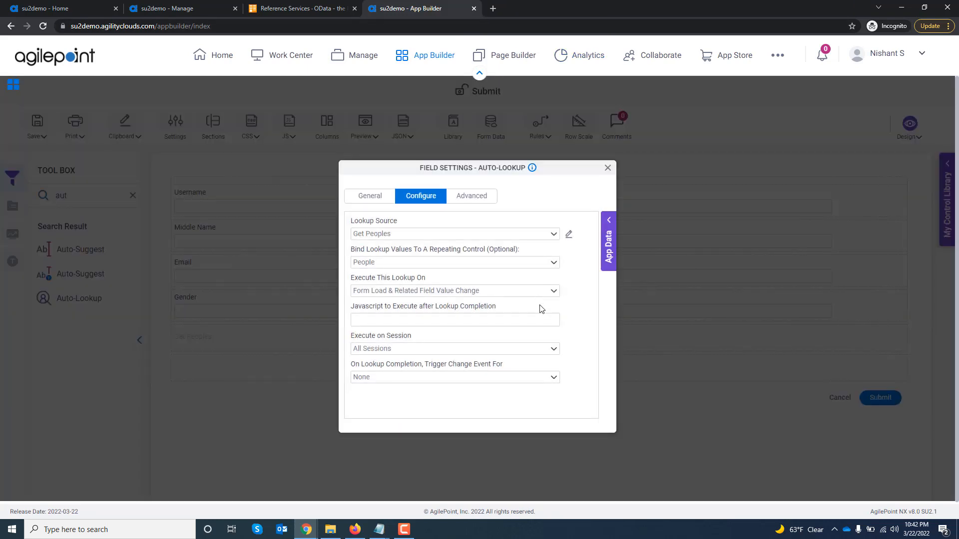
pyautogui.click(568, 234)
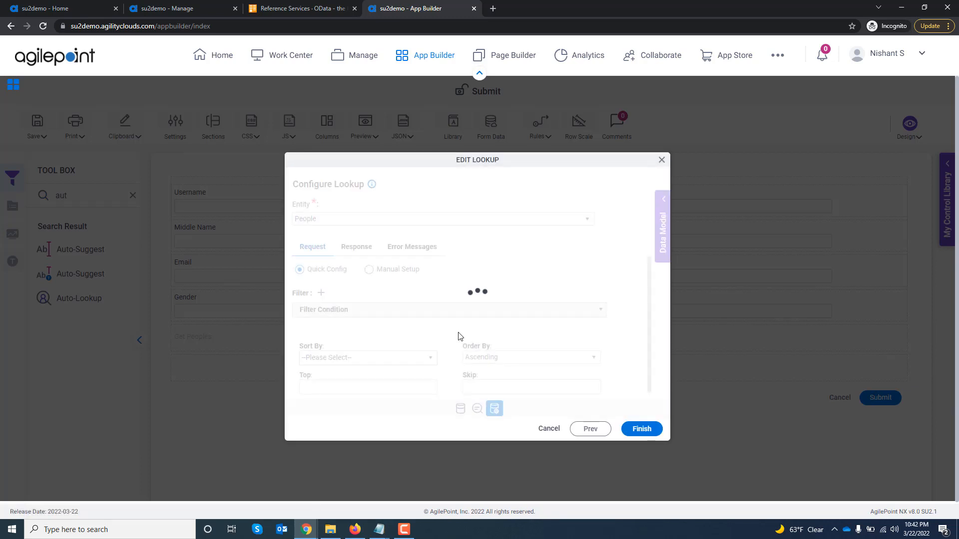
pyautogui.click(430, 359)
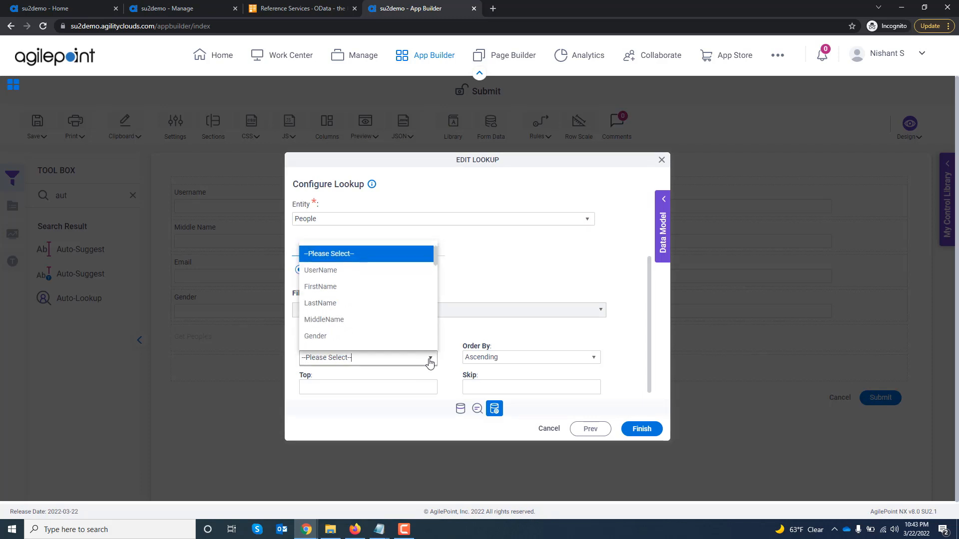
pyautogui.click(349, 303)
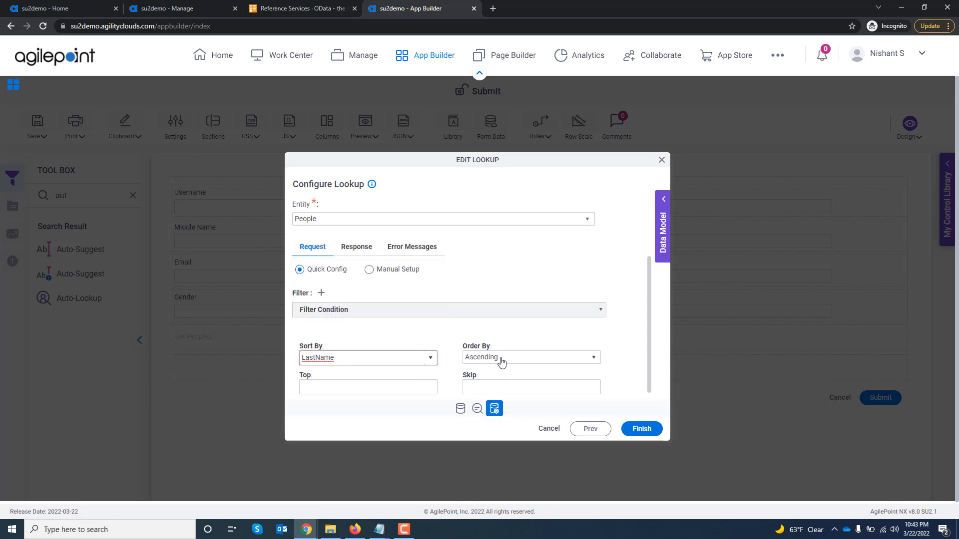
pyautogui.click(658, 429)
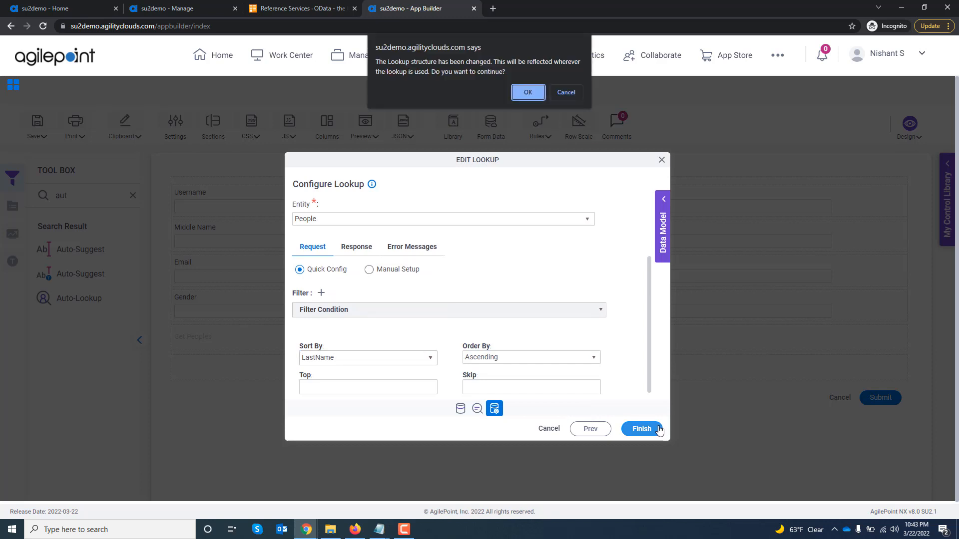
pyautogui.click(527, 93)
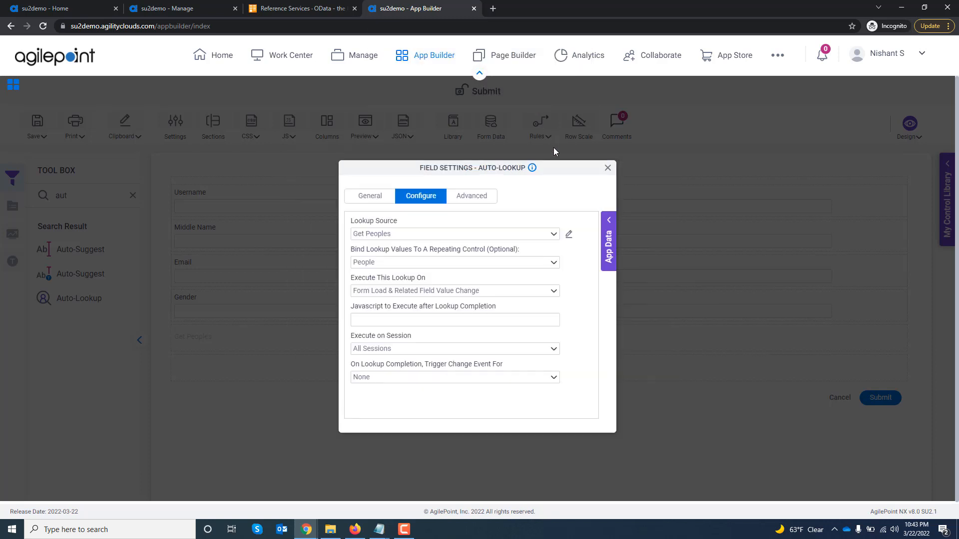
pyautogui.click(608, 168)
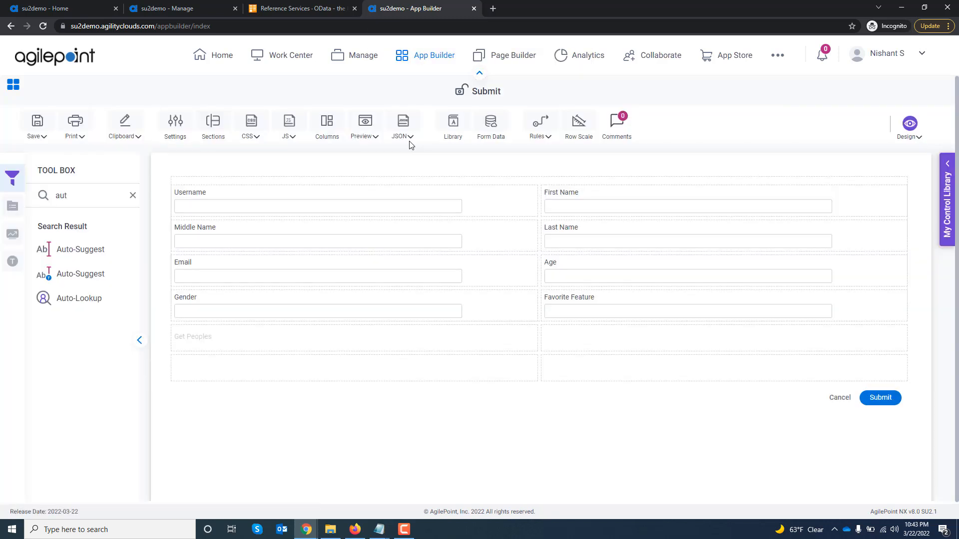
# Preview the form again to check the order of the People records by last name, and close the preview.
pyautogui.click(372, 153)
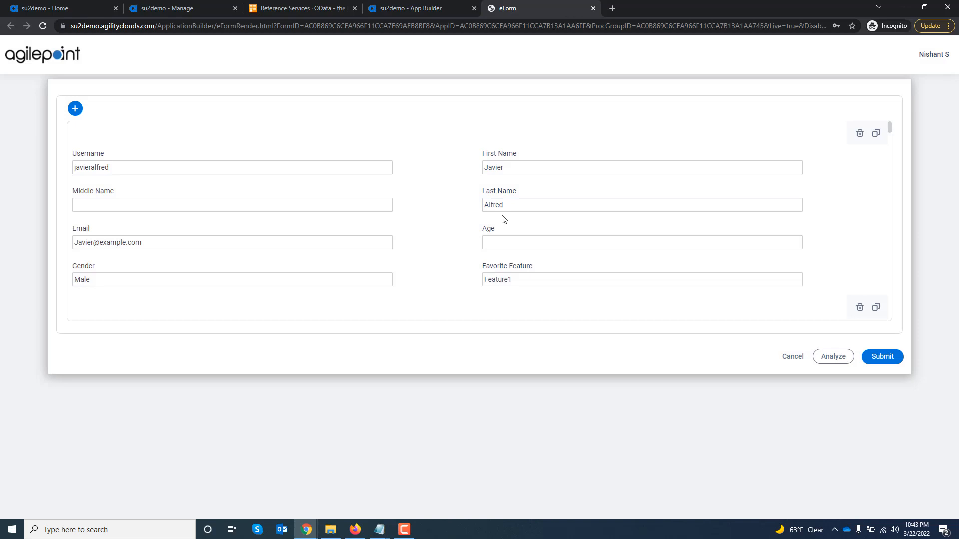
pyautogui.moveTo(505, 206); pyautogui.dragTo(483, 210)
pyautogui.click(821, 234)
pyautogui.scroll(-4, 821, 235)
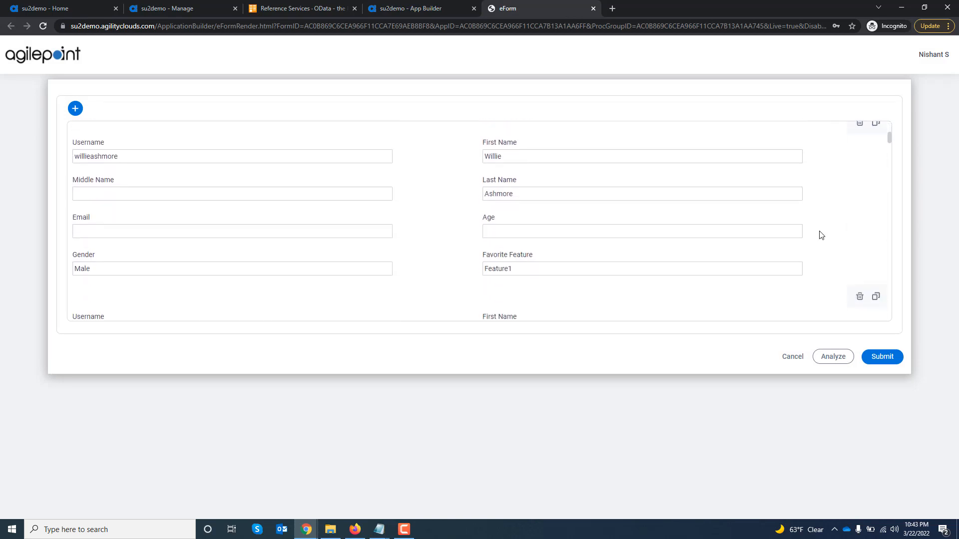
pyautogui.click(504, 220)
pyautogui.scroll(-3, 861, 231)
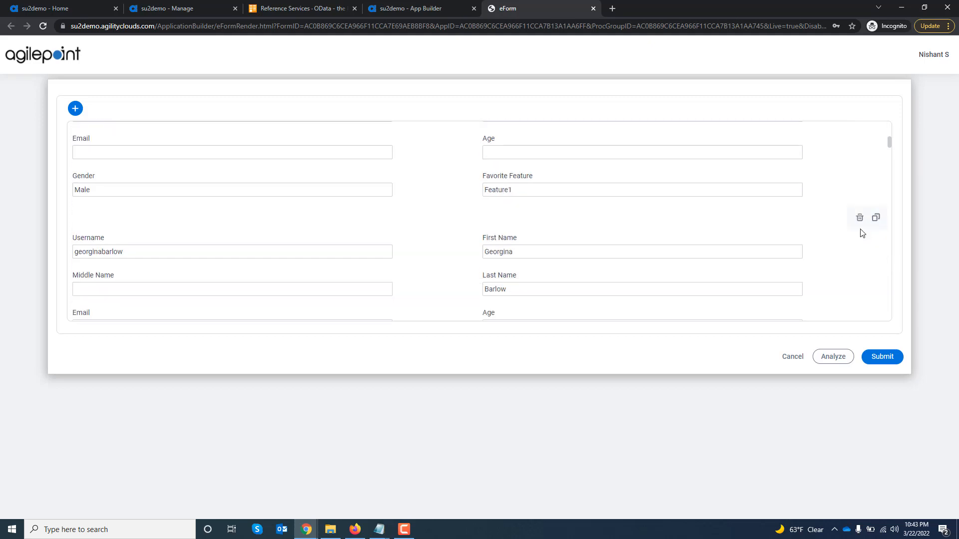
pyautogui.click(561, 274)
pyautogui.click(494, 238)
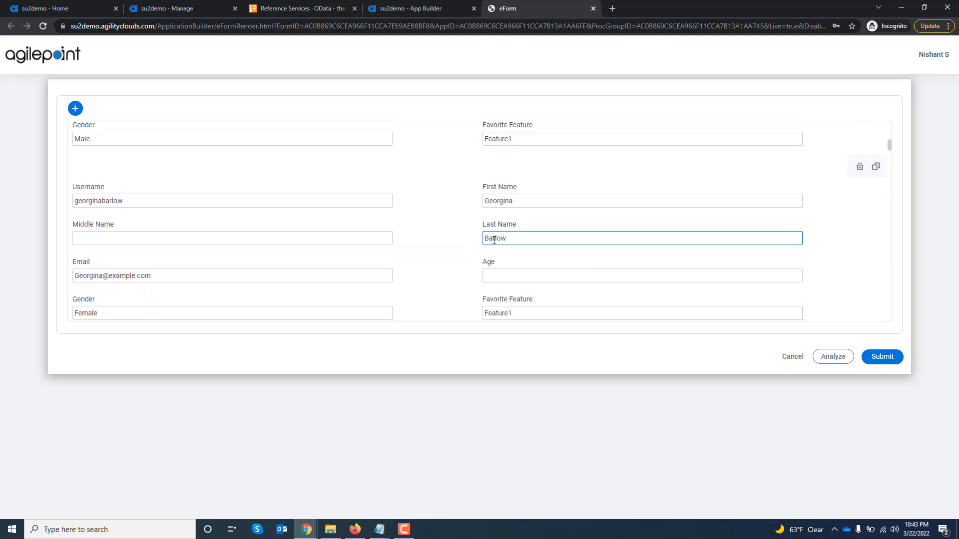
pyautogui.click(592, 9)
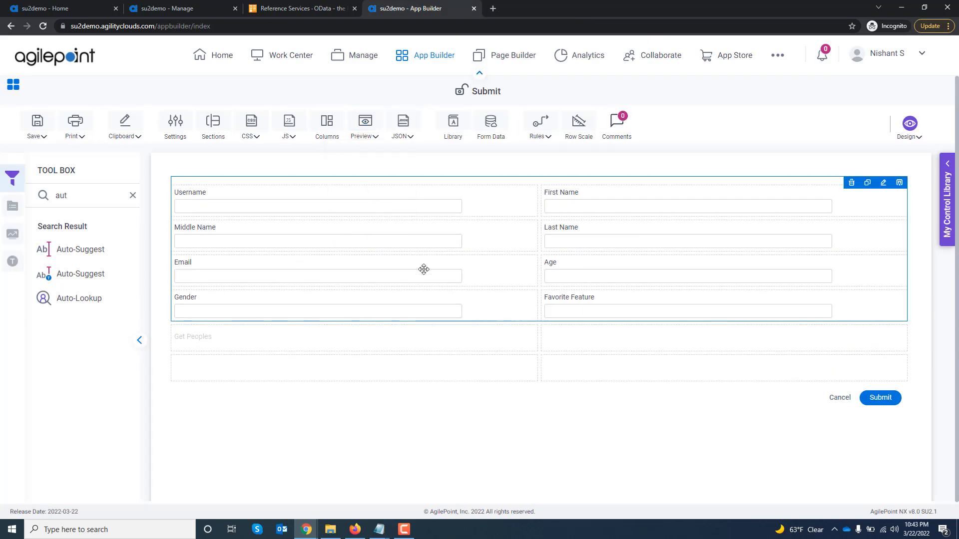
# Open the Get Peoples lookup source for editing and add a filter condition for LastName Starts With S.
pyautogui.click(529, 334)
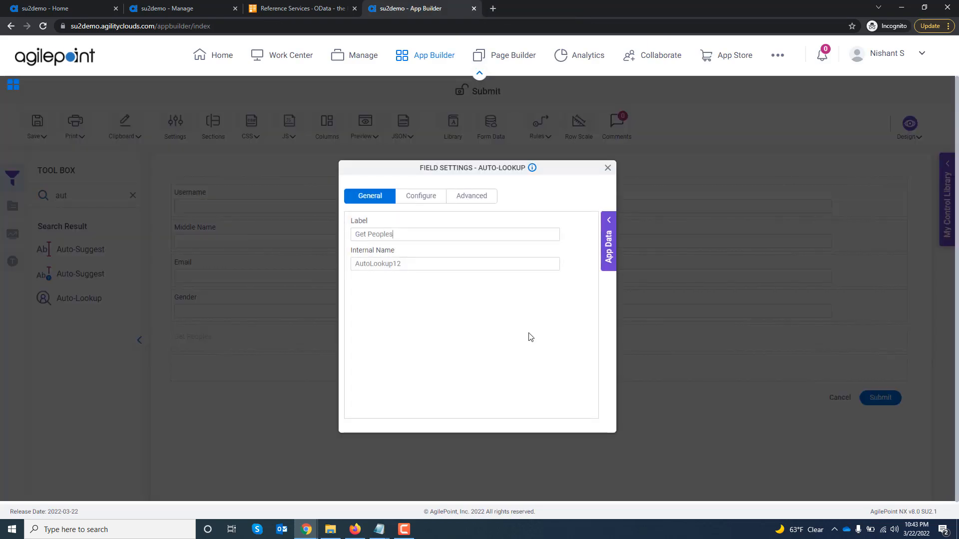
pyautogui.click(421, 197)
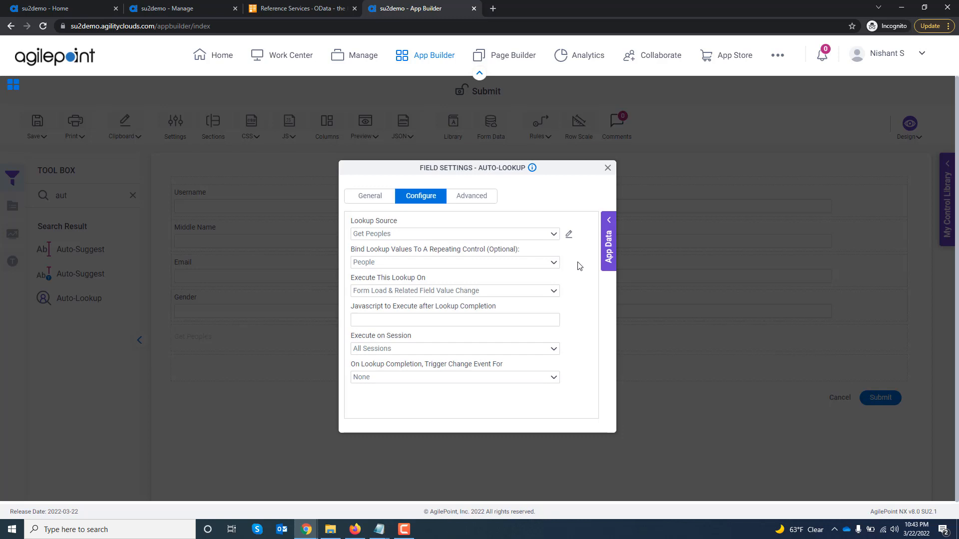
pyautogui.click(566, 234)
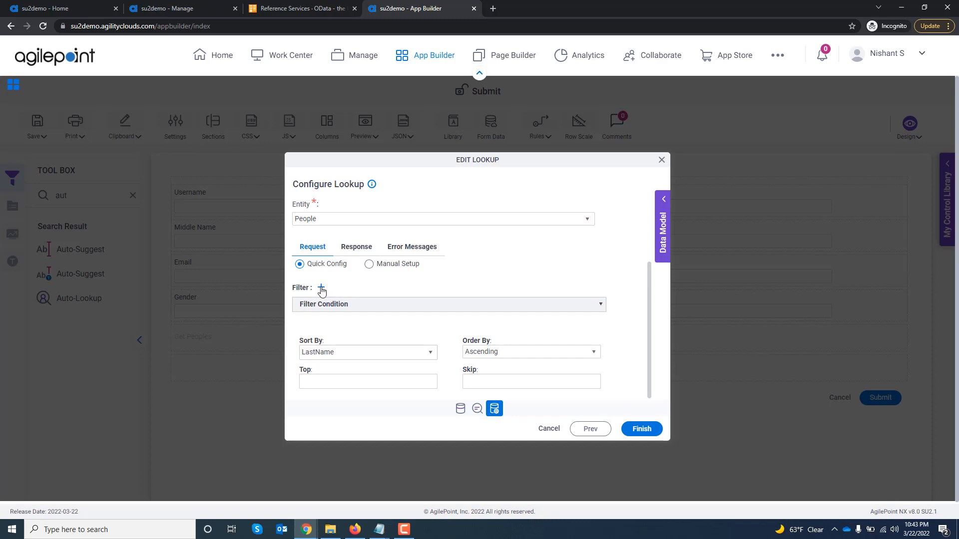
pyautogui.click(471, 305)
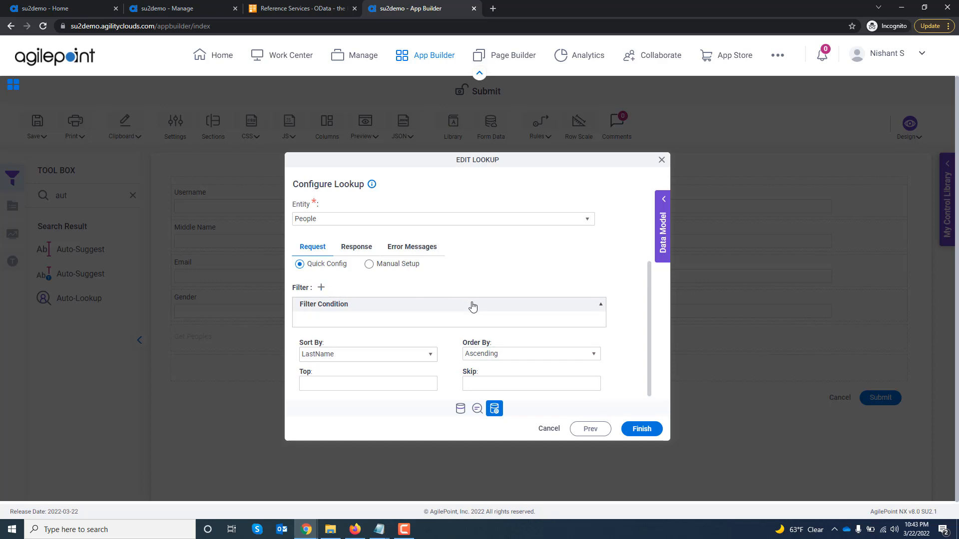
pyautogui.click(321, 288)
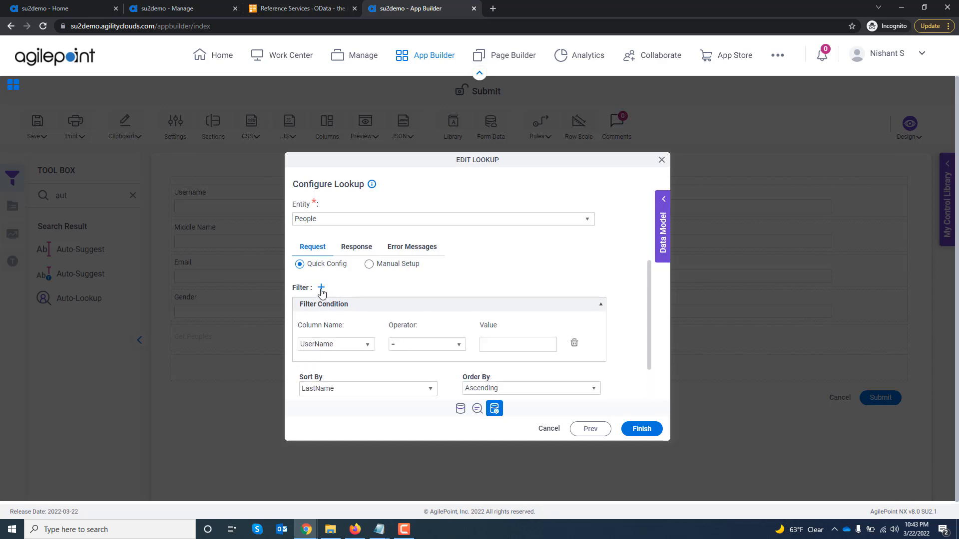
pyautogui.click(357, 346)
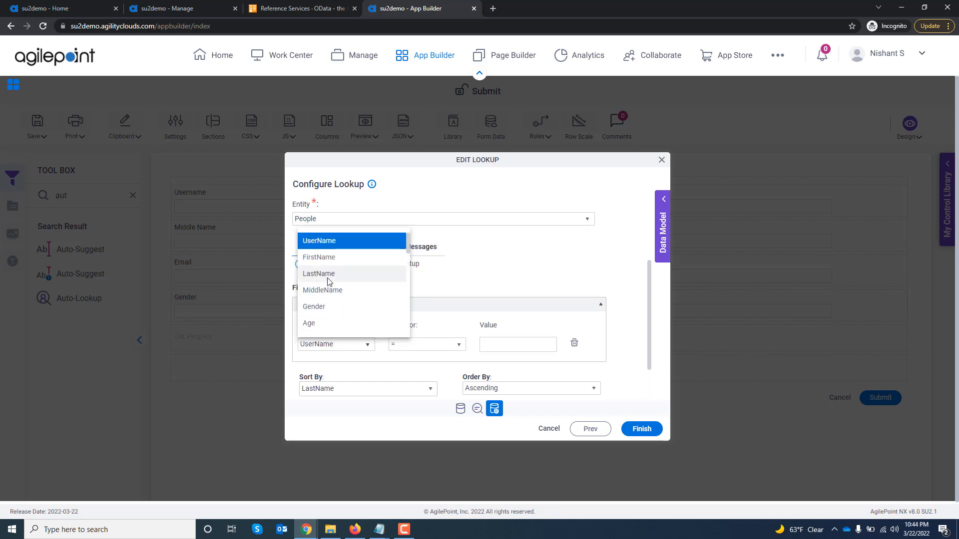
pyautogui.click(329, 274)
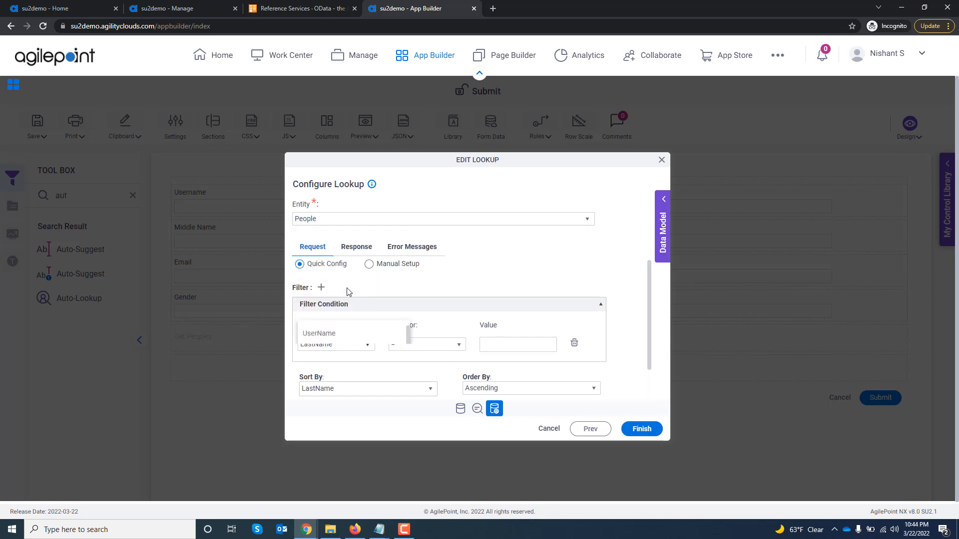
pyautogui.click(413, 345)
pyautogui.moveTo(464, 275); pyautogui.dragTo(469, 328)
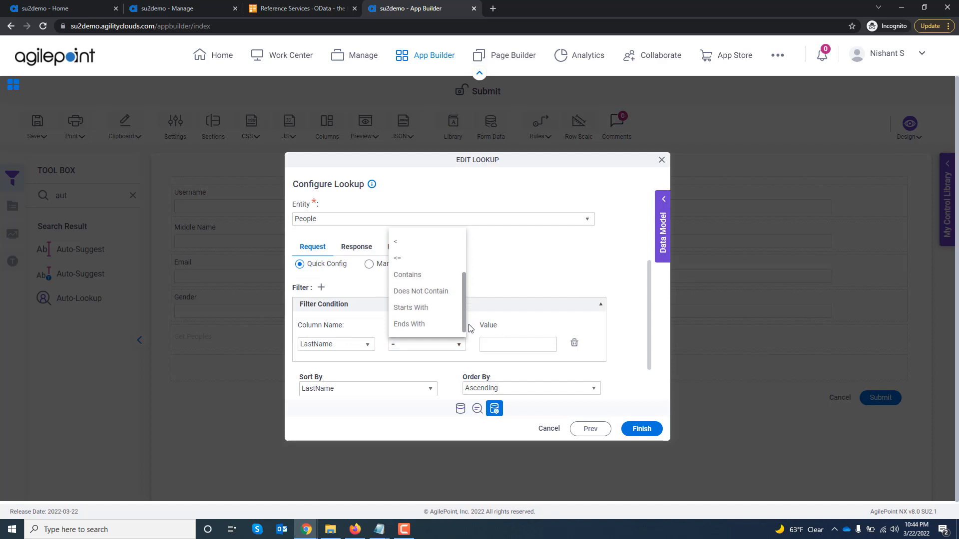
pyautogui.click(418, 311)
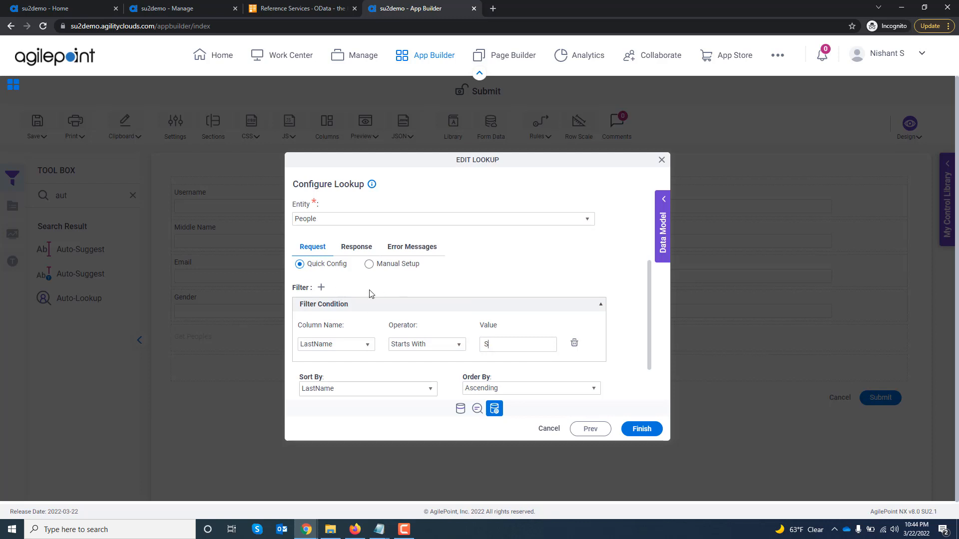
# Add a second filter condition joined with Or, for LastName Starts With A.
pyautogui.click(321, 288)
pyautogui.scroll(-1, 439, 290)
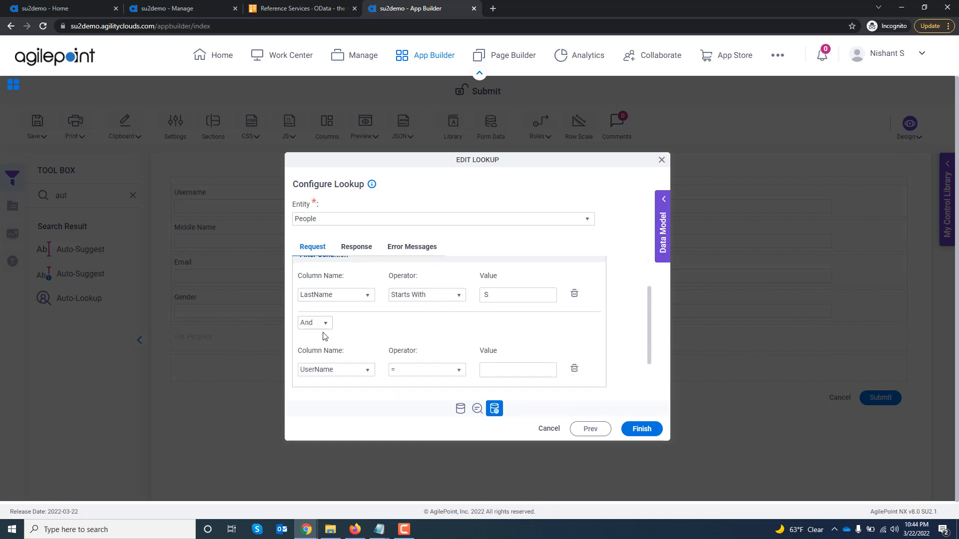
pyautogui.click(323, 323)
pyautogui.click(320, 356)
pyautogui.scroll(-1, 393, 343)
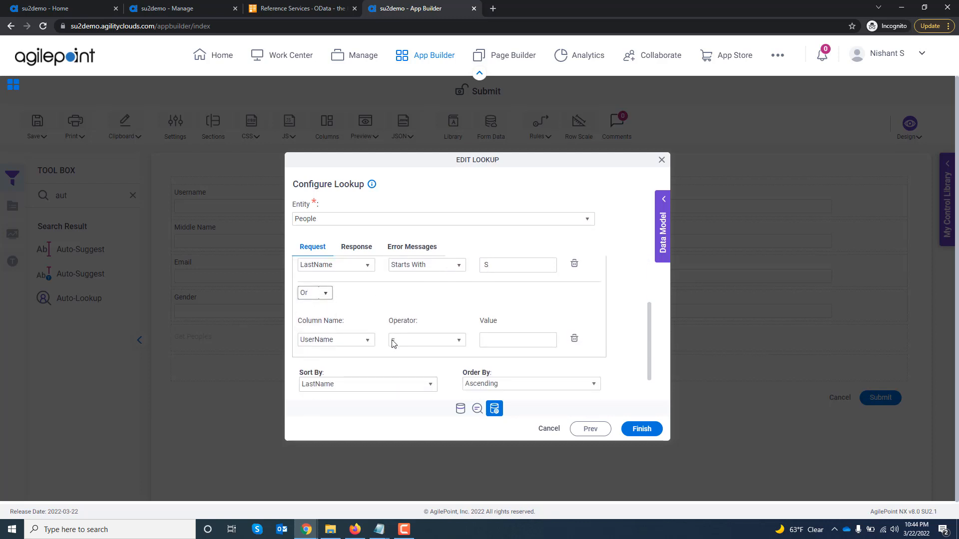
pyautogui.scroll(-1, 392, 344)
pyautogui.click(363, 318)
pyautogui.click(340, 214)
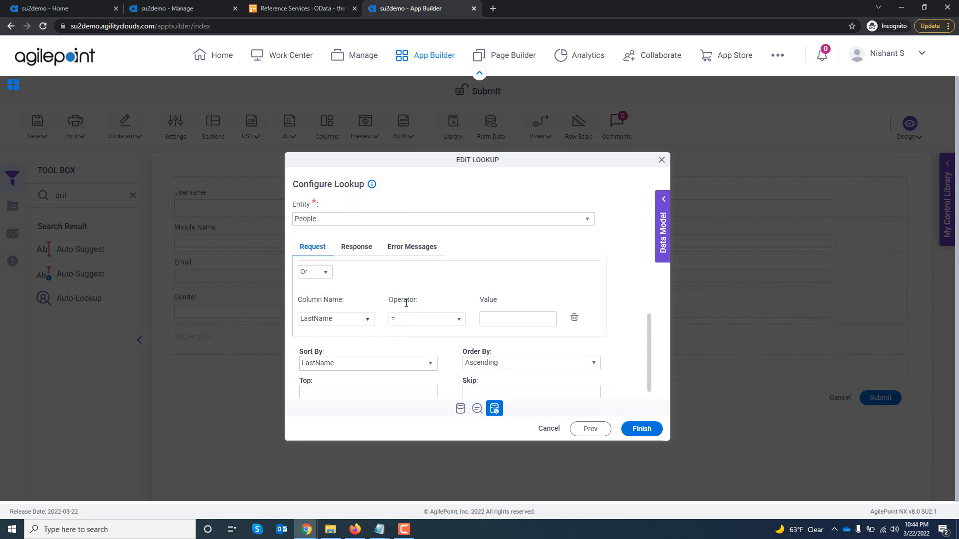
pyautogui.click(419, 322)
pyautogui.moveTo(463, 254); pyautogui.dragTo(460, 305)
pyautogui.click(422, 283)
# Save the LastName filter conditions, accept the lookup structure change, and close the field settings.
pyautogui.click(641, 429)
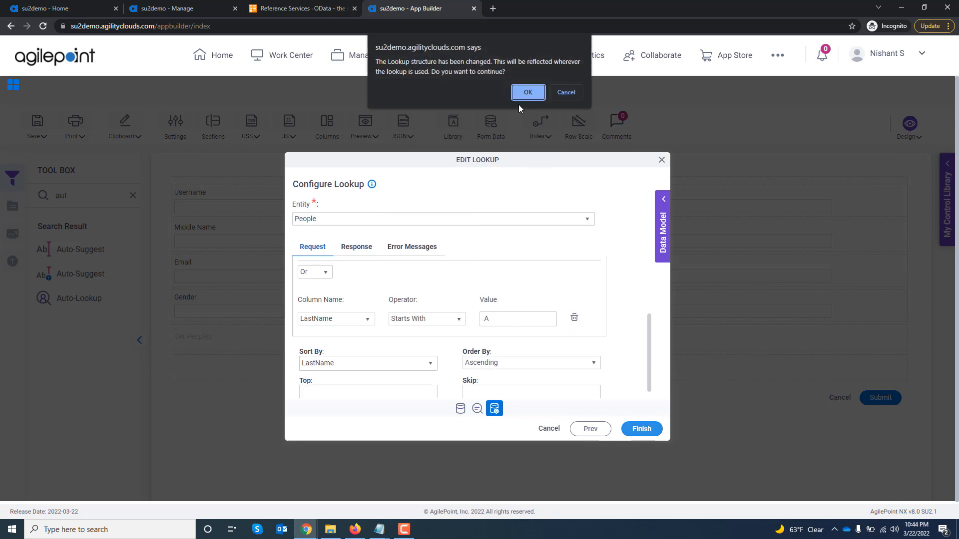
pyautogui.click(528, 92)
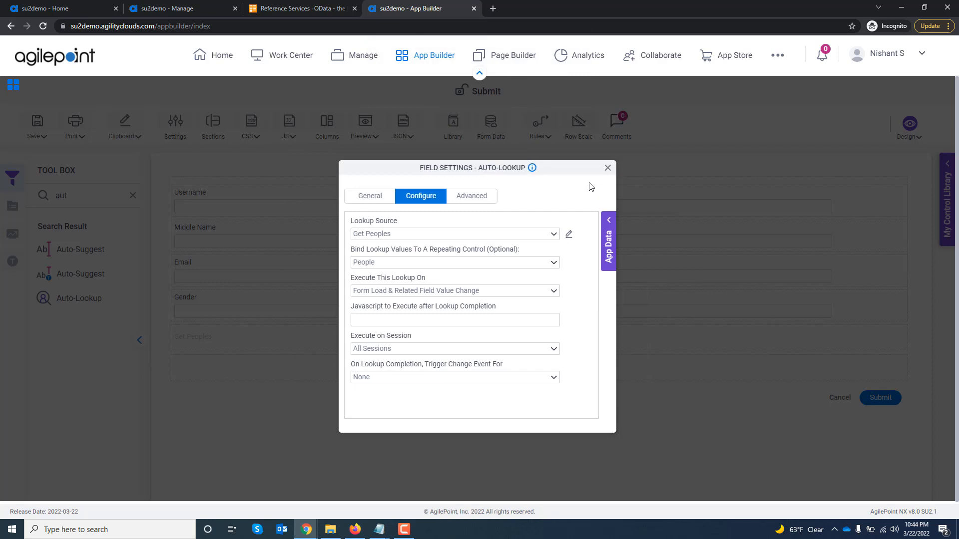
pyautogui.click(607, 168)
# Preview the Submit form in the PC browser, check the filtered last names in the People records, and close the preview.
pyautogui.click(365, 130)
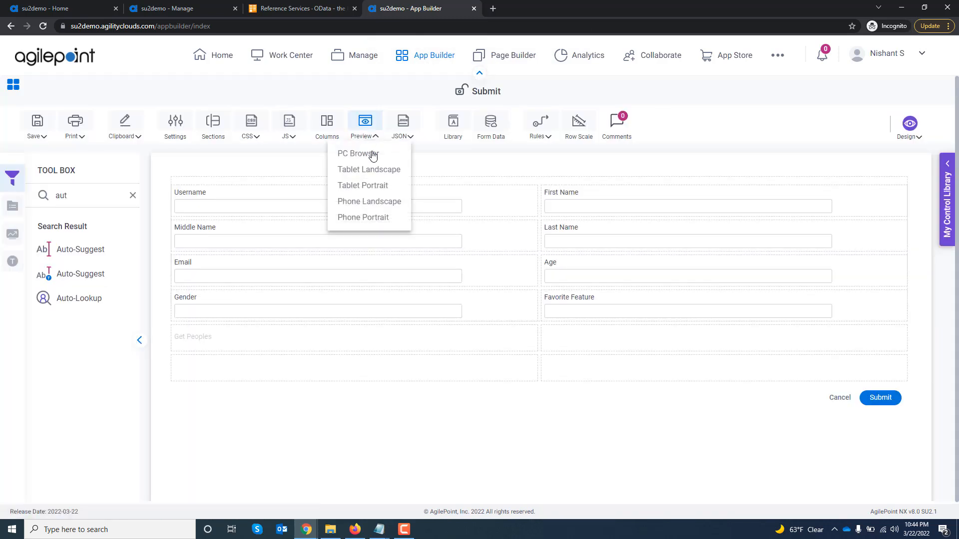
pyautogui.click(372, 154)
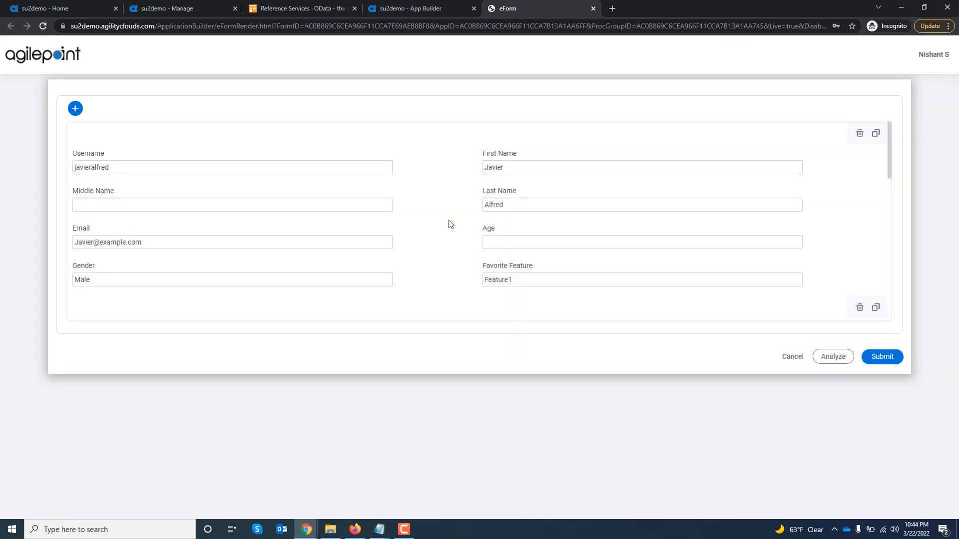
pyautogui.rightClick(449, 223)
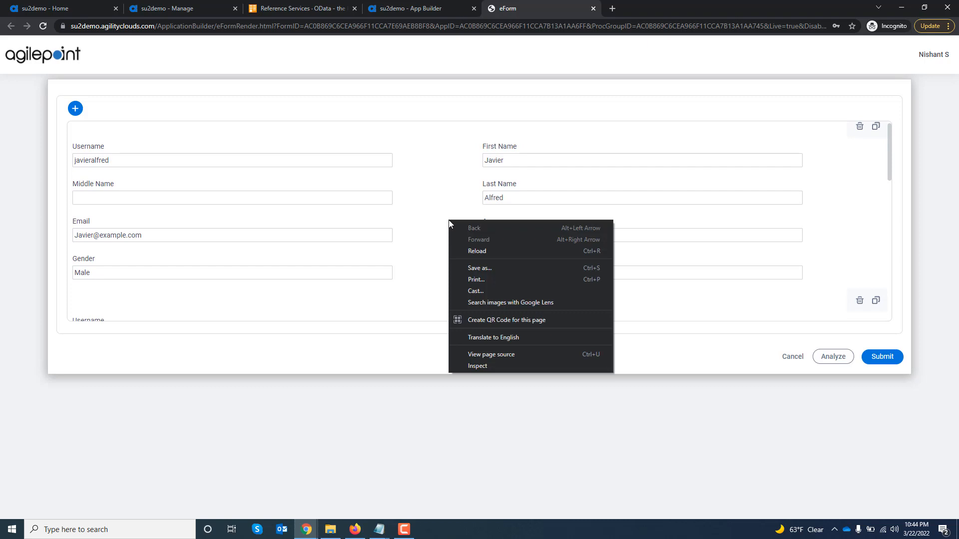
pyautogui.click(435, 184)
pyautogui.scroll(-5, 450, 219)
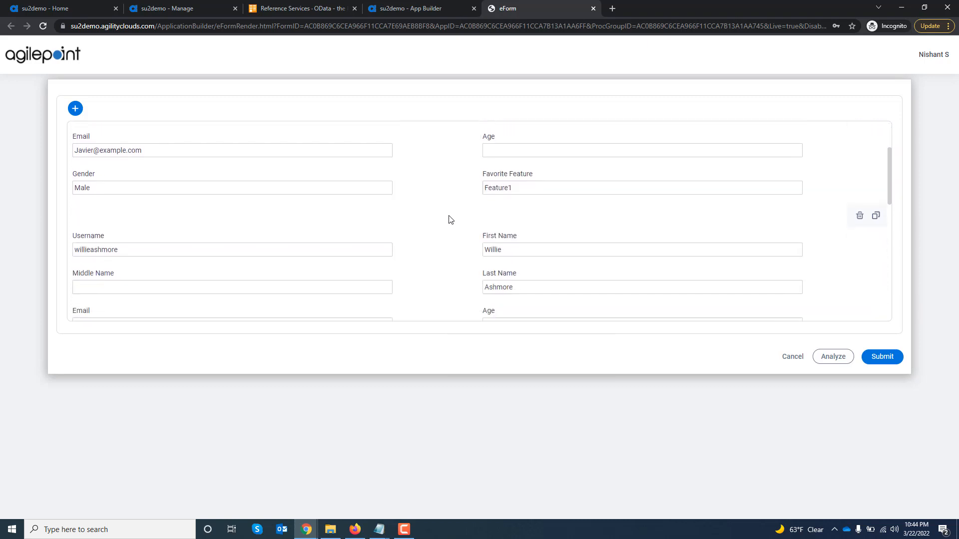
pyautogui.scroll(-1, 450, 220)
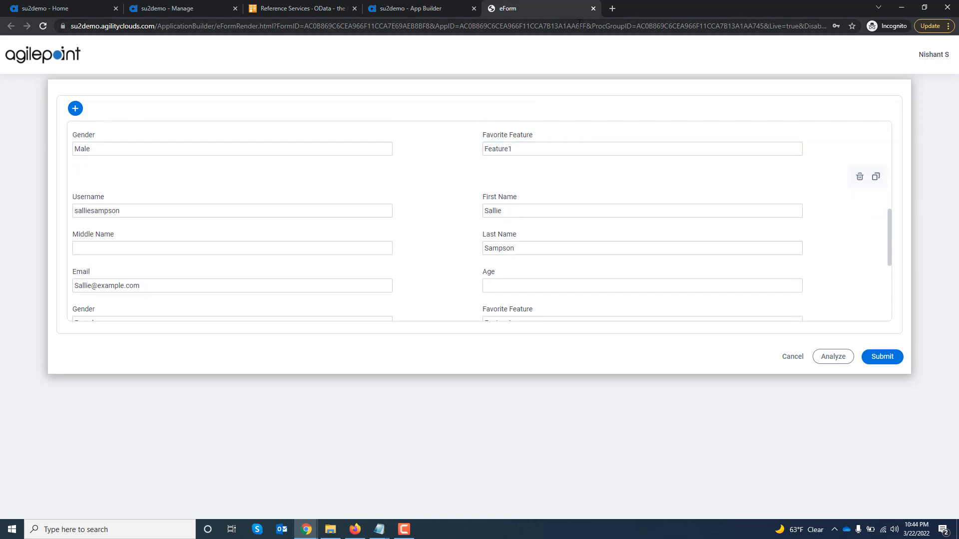
pyautogui.click(593, 8)
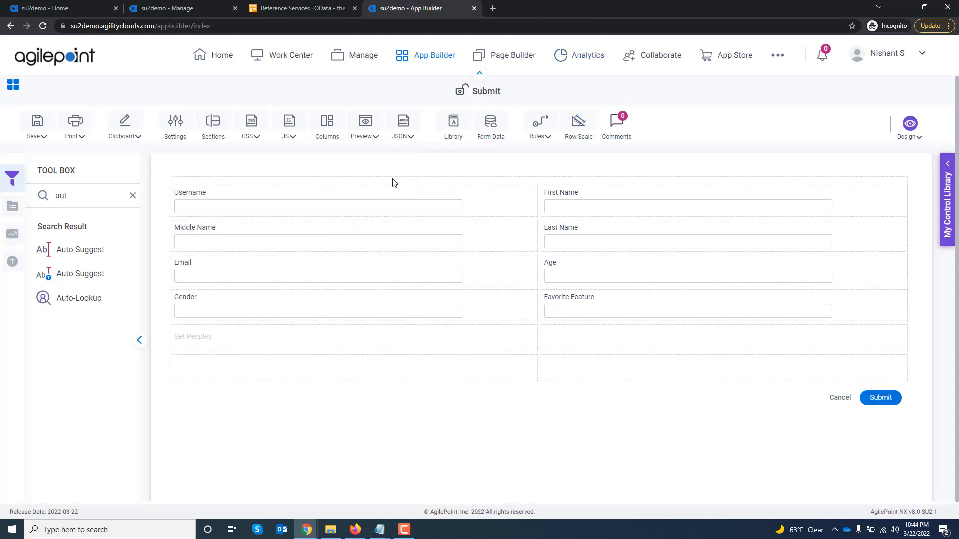
# Reopen the Get Peoples lookup source for editing and switch its request configuration to Manual Setup.
pyautogui.click(500, 330)
pyautogui.click(530, 334)
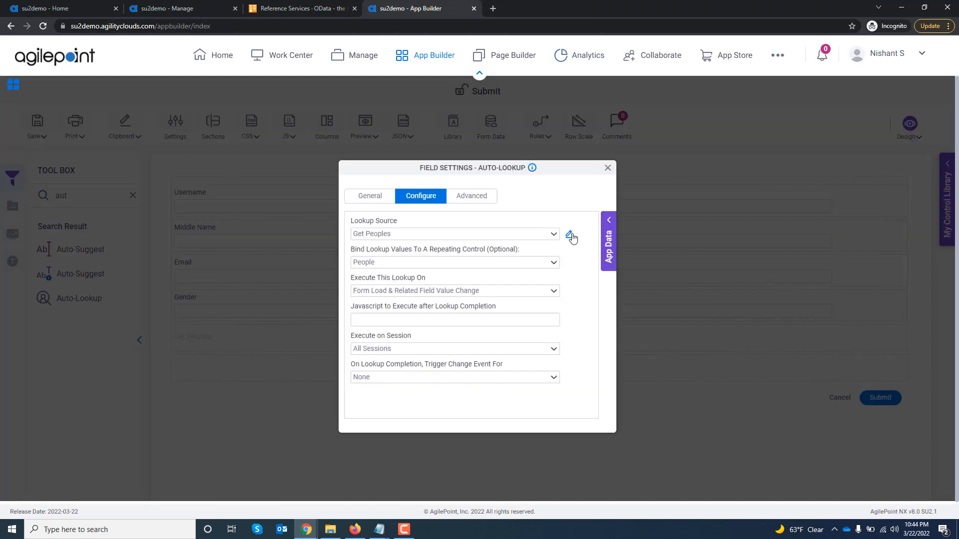
pyautogui.click(569, 234)
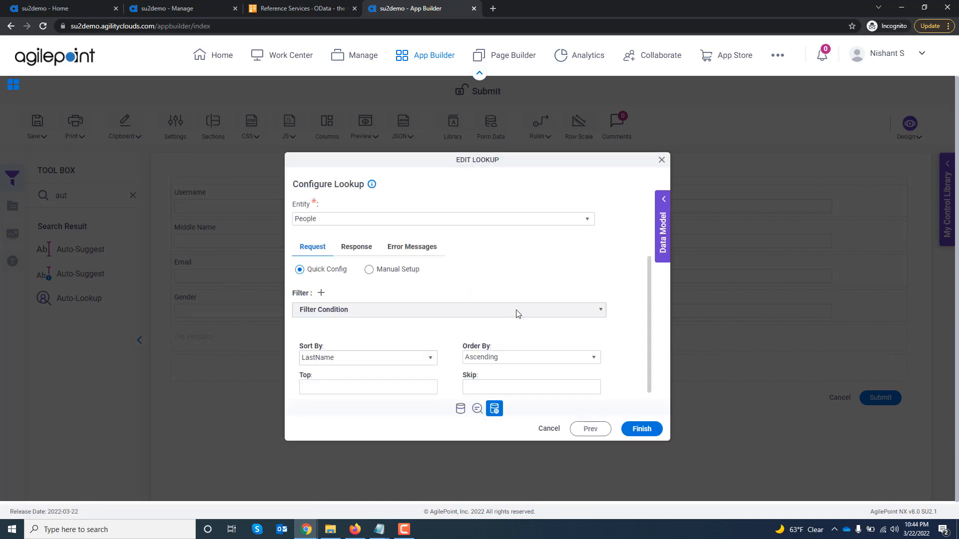
pyautogui.scroll(-1, 515, 318)
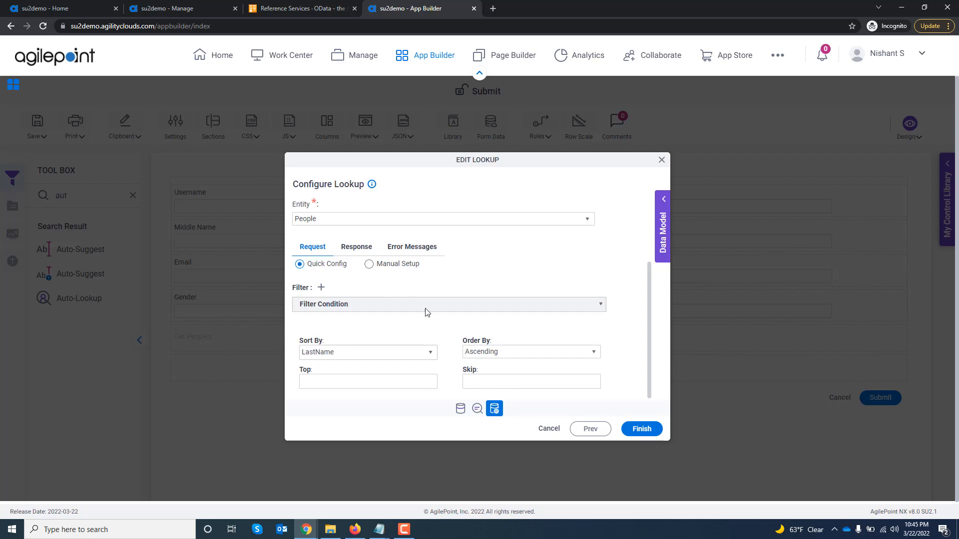
pyautogui.click(370, 265)
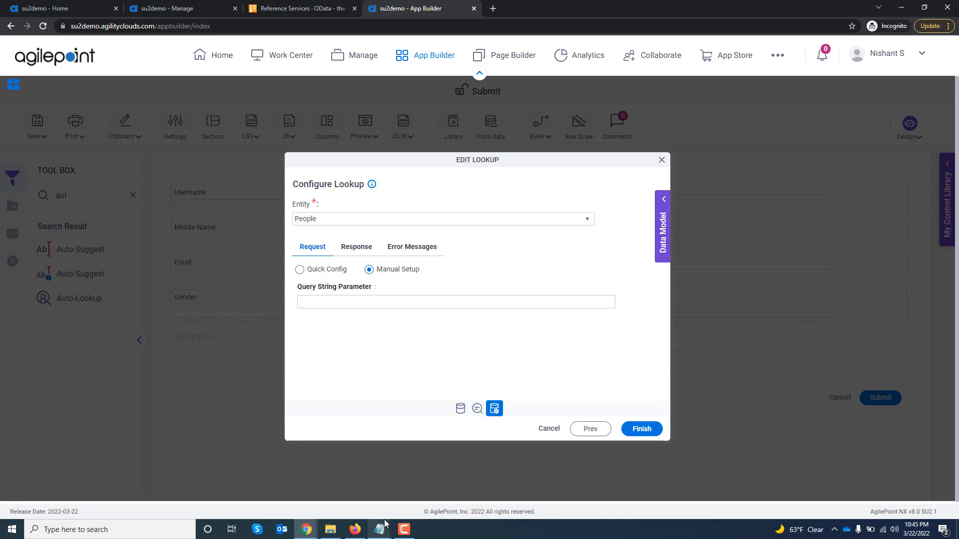
# Switch to Notepad for the prepared FirstName eq filter query and paste it as the lookup's query string parameter.
pyautogui.moveTo(379, 529)
pyautogui.click(407, 480)
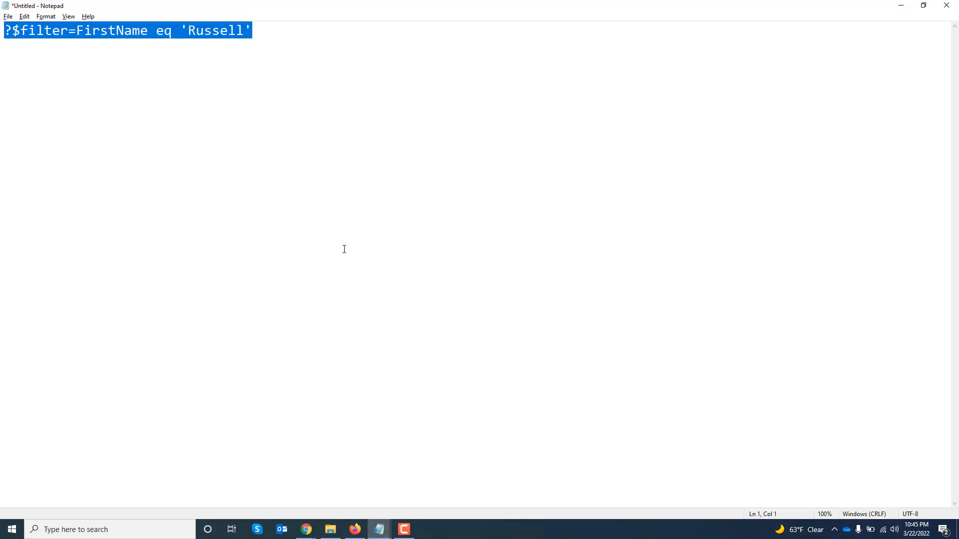
pyautogui.hotkey('alt', 'Tab')
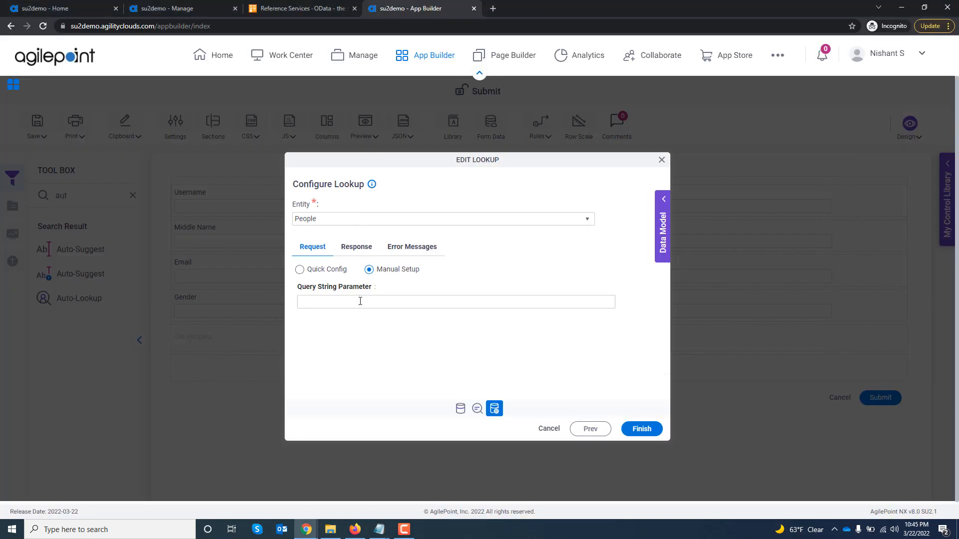
pyautogui.click(360, 301)
pyautogui.write("?$filter=FirstName eq 'Russell'")
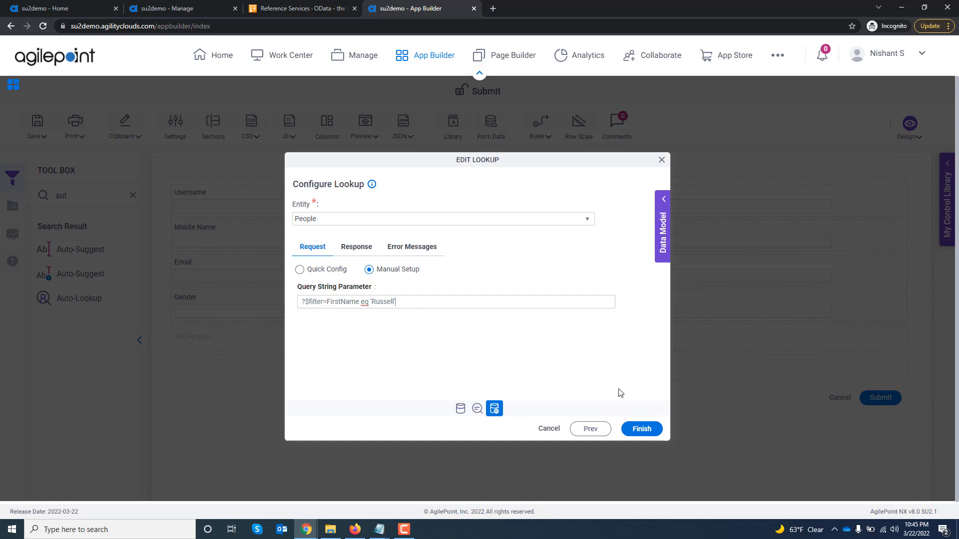
# Save the lookup with its manual query, accept the structure change, and close the field settings.
pyautogui.click(642, 429)
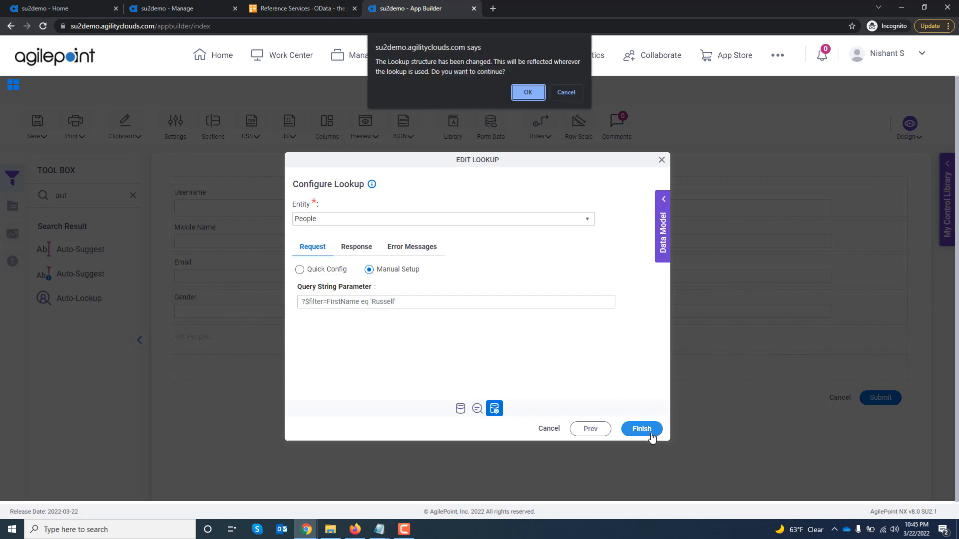
pyautogui.click(524, 93)
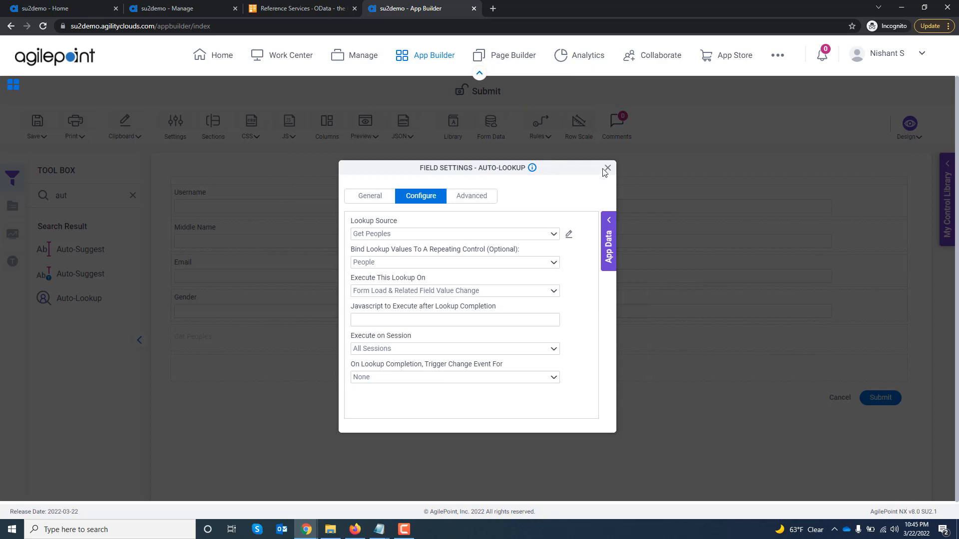
pyautogui.click(607, 168)
# Preview the Submit form in the PC browser to check the People records returned by the manual FirstName query.
pyautogui.click(365, 134)
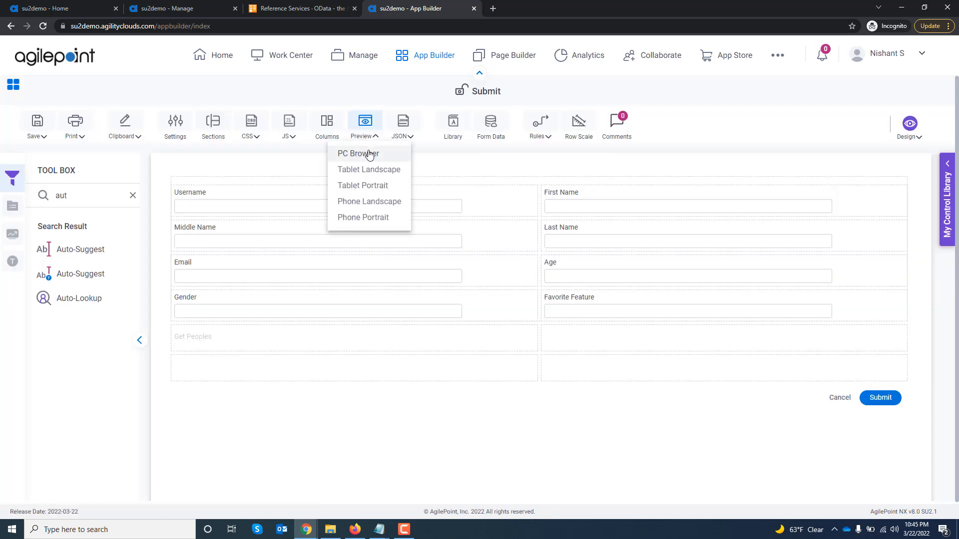
pyautogui.click(369, 155)
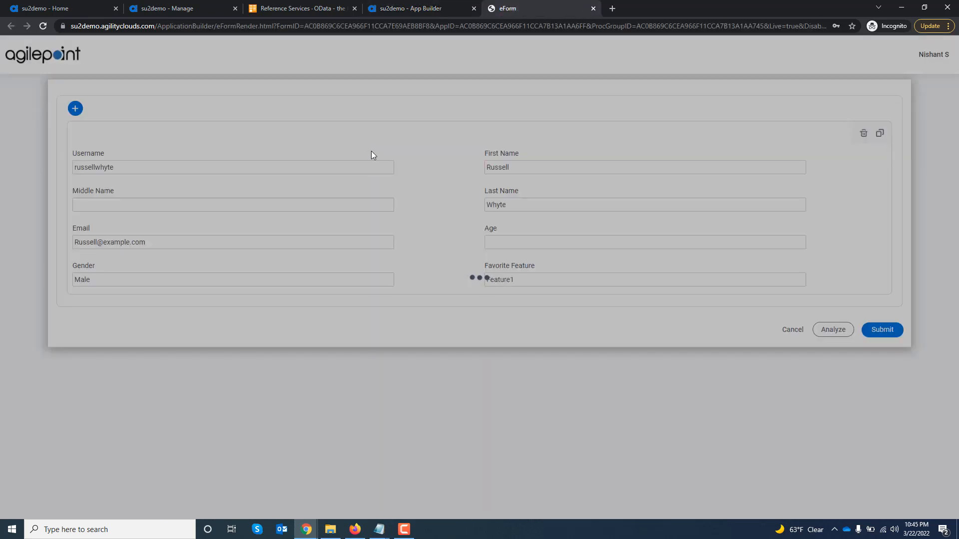